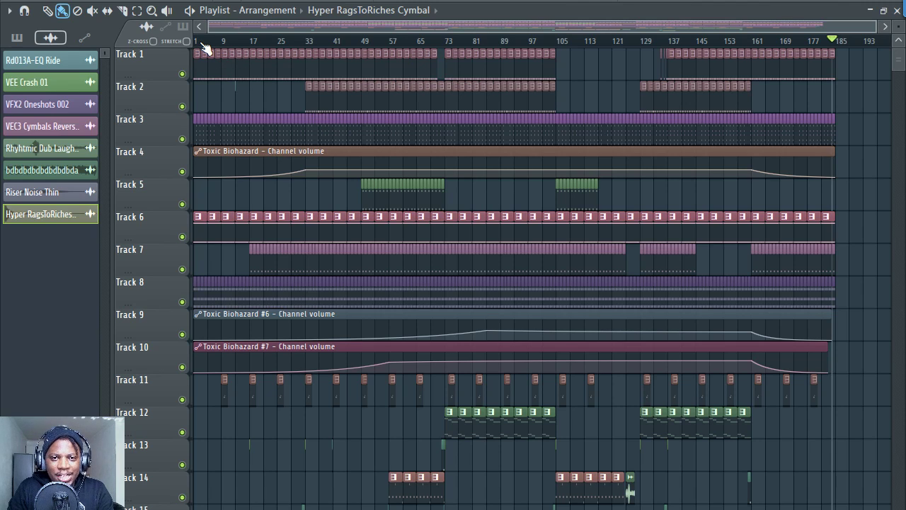
Select the opening section up to bar 33 on the timeline and add a marker named intro at its start.
{"action": "left_click_drag", "start_coordinate": [196, 41], "coordinate": [308, 44]}
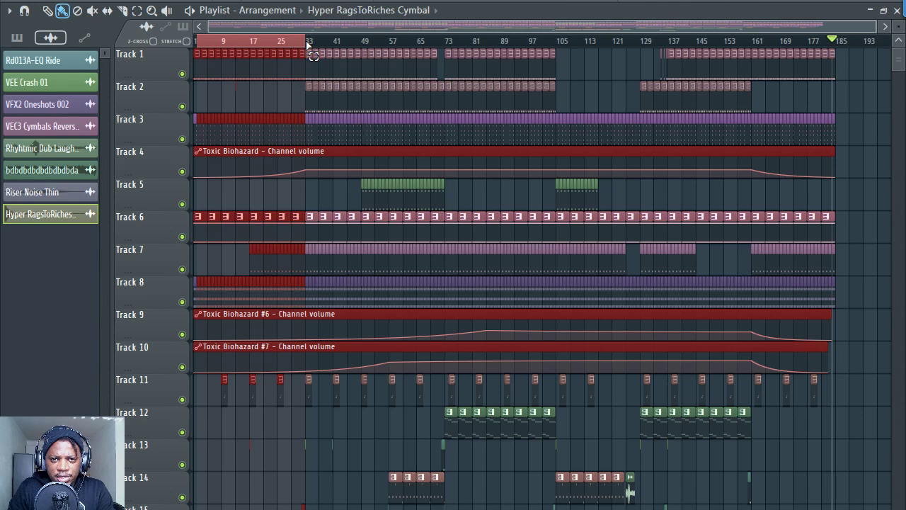
{"action": "left_click", "coordinate": [201, 41]}
{"action": "scroll", "coordinate": [227, 25], "scroll_direction": "up", "scroll_amount": 4}
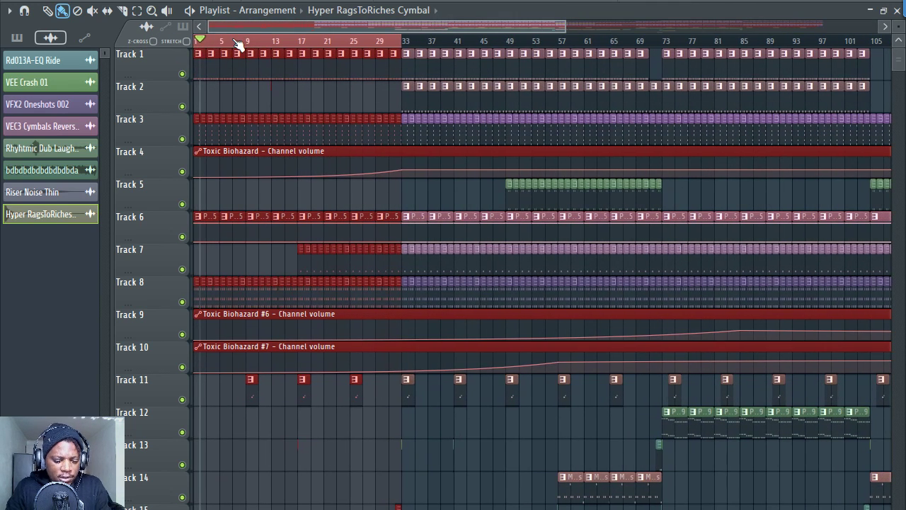
{"action": "left_click", "coordinate": [238, 41]}
{"action": "right_click", "coordinate": [215, 57]}
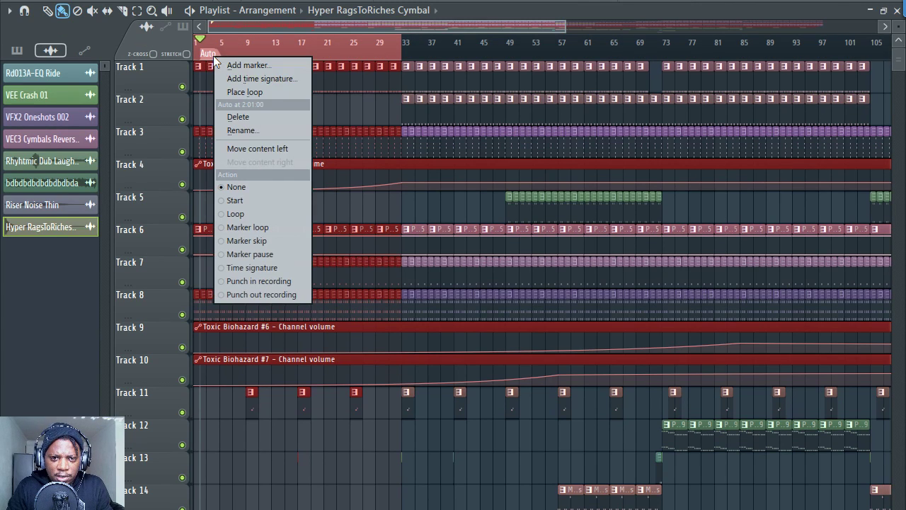
{"action": "left_click", "coordinate": [249, 130]}
{"action": "key", "text": "BackSpace"}
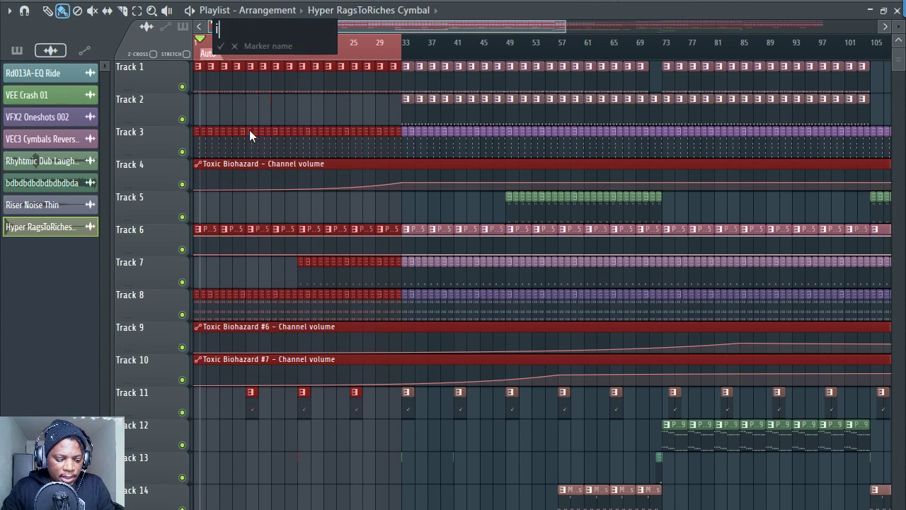
{"action": "type", "text": "intro"}
{"action": "key", "text": "Return"}
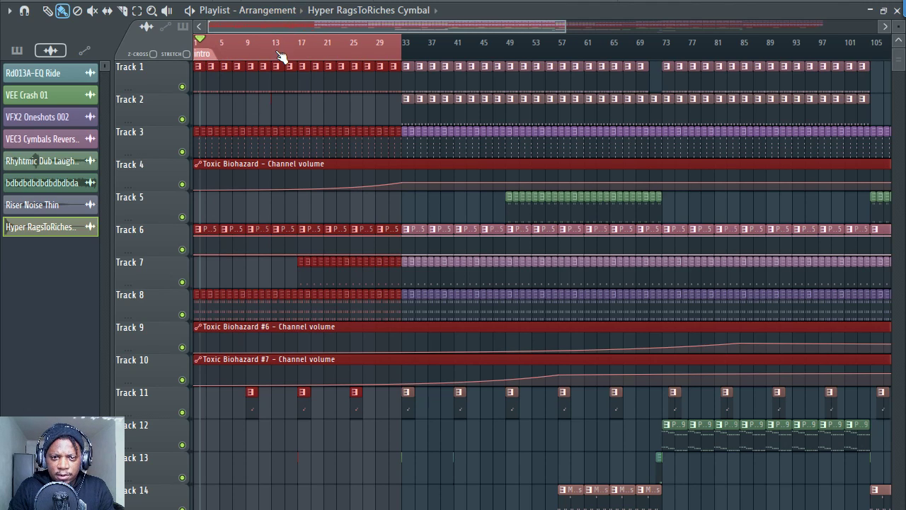
Play back the intro section from about bar 19 and examine its channel volume automation clips.
{"action": "scroll", "coordinate": [281, 56], "scroll_direction": "down", "scroll_amount": 4}
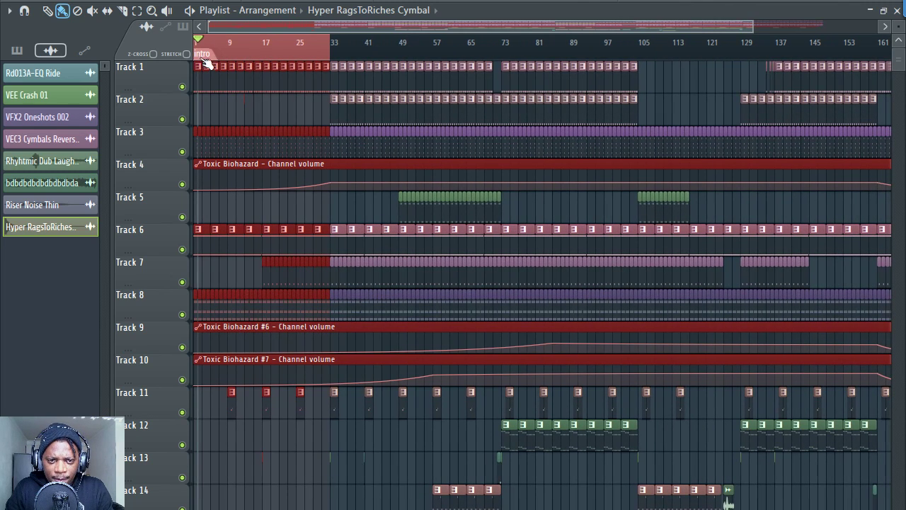
{"action": "left_click", "coordinate": [271, 55]}
{"action": "key", "text": "space"}
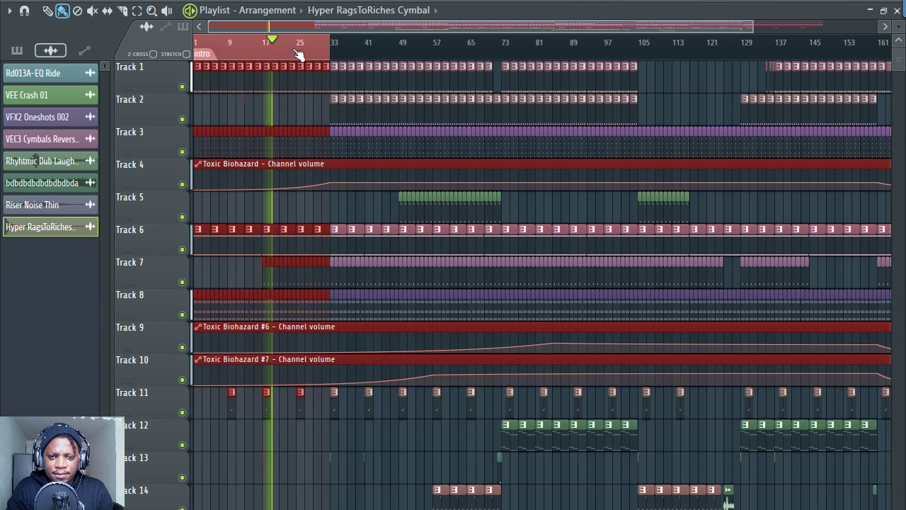
{"action": "scroll", "coordinate": [306, 55], "scroll_direction": "down", "scroll_amount": 2}
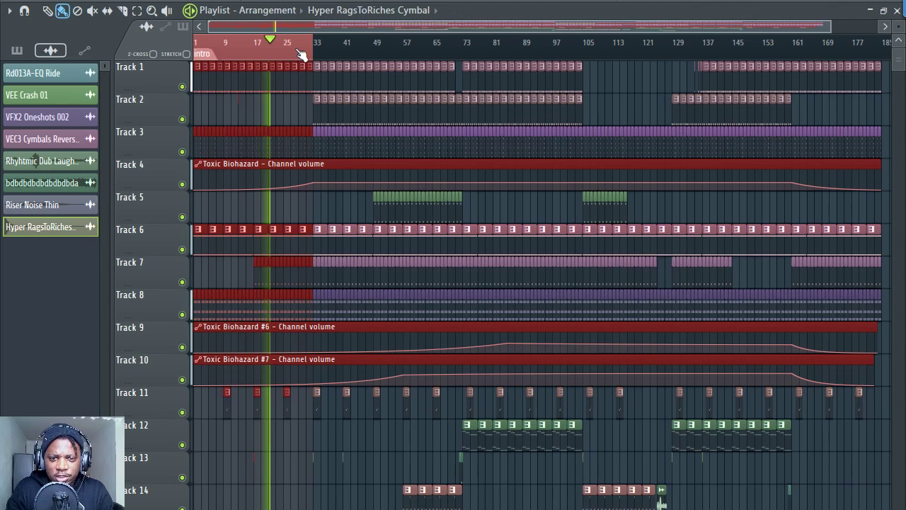
{"action": "key", "text": "space"}
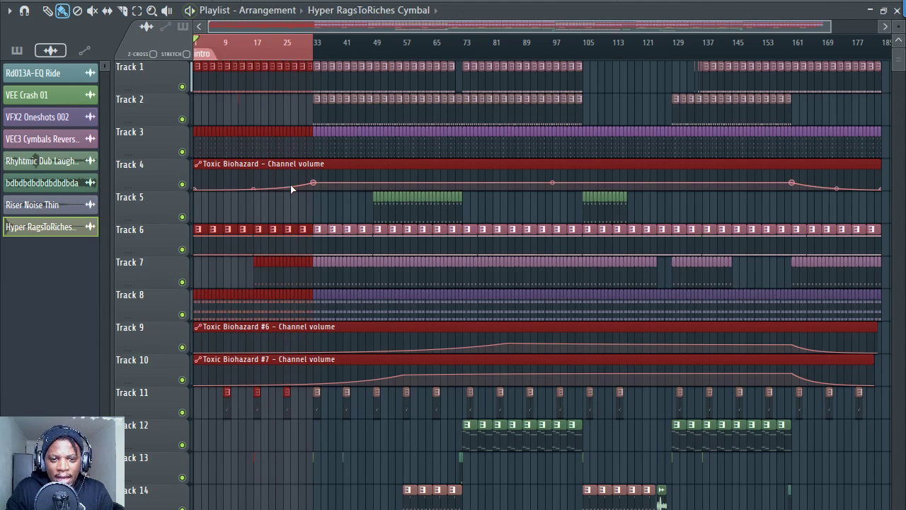
{"action": "mouse_move", "coordinate": [256, 357]}
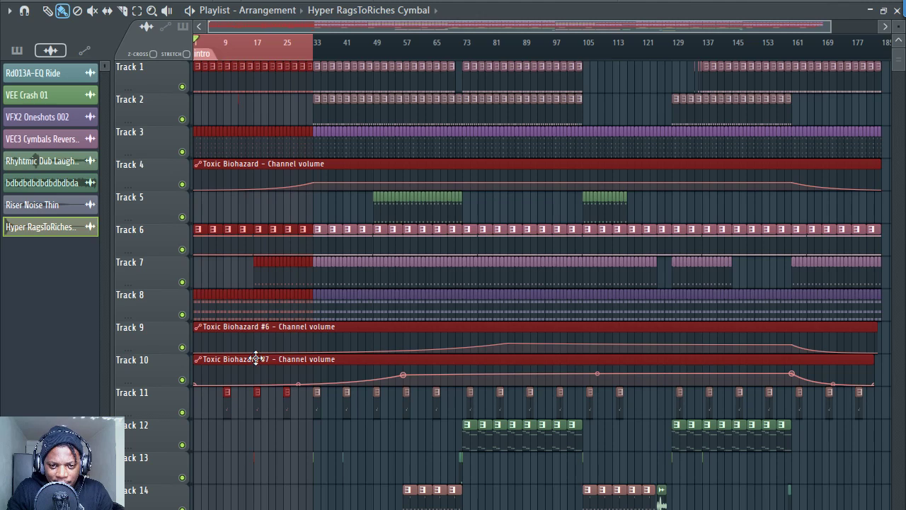
Extend the timeline selection to bar 73.
{"action": "right_click", "coordinate": [320, 56]}
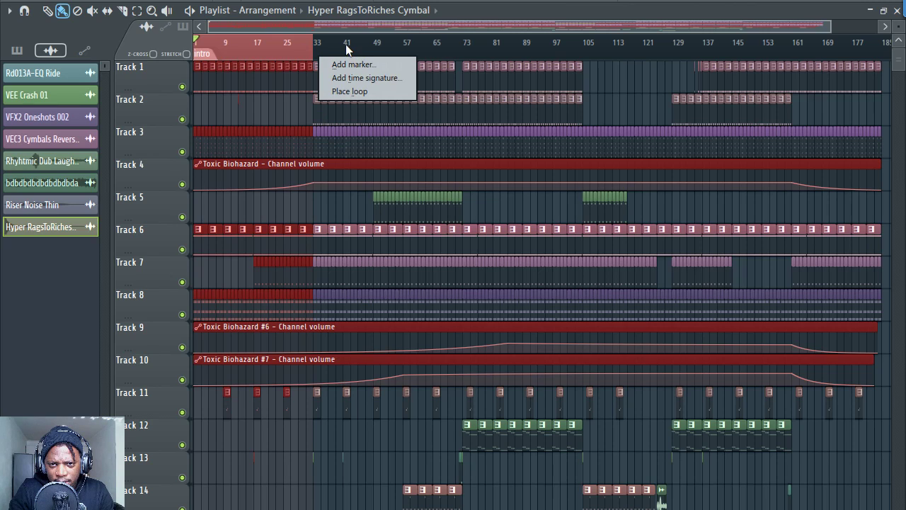
{"action": "left_click", "coordinate": [329, 54]}
{"action": "right_click", "coordinate": [320, 54]}
{"action": "left_click_drag", "start_coordinate": [328, 44], "coordinate": [465, 44]}
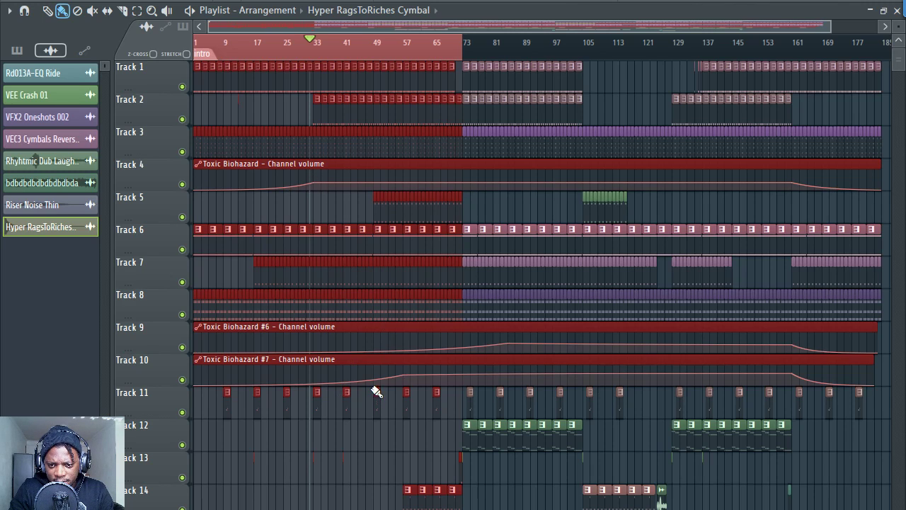
Play back the selected section from about bar 63 to listen to the build-up before bar 73.
{"action": "left_click", "coordinate": [414, 44]}
{"action": "key", "text": "space"}
{"action": "scroll", "coordinate": [439, 44], "scroll_direction": "up", "scroll_amount": 5}
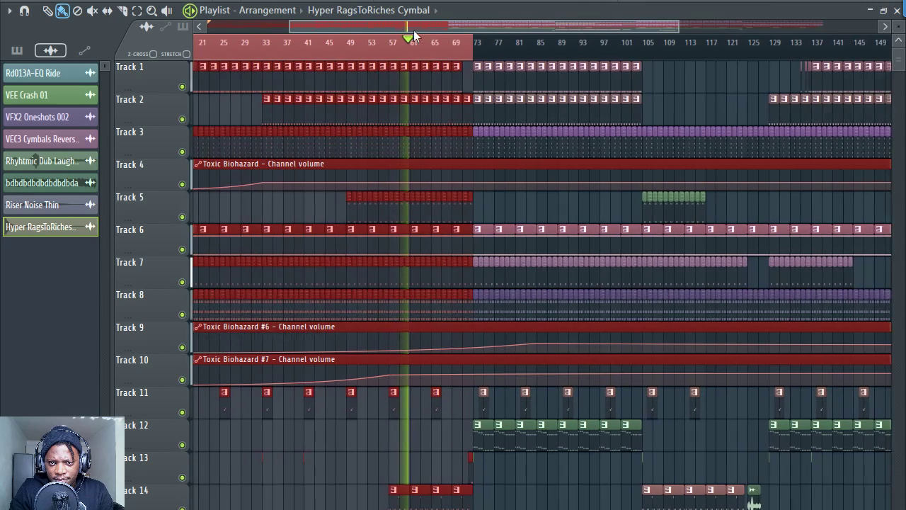
{"action": "scroll", "coordinate": [440, 27], "scroll_direction": "down", "scroll_amount": 1}
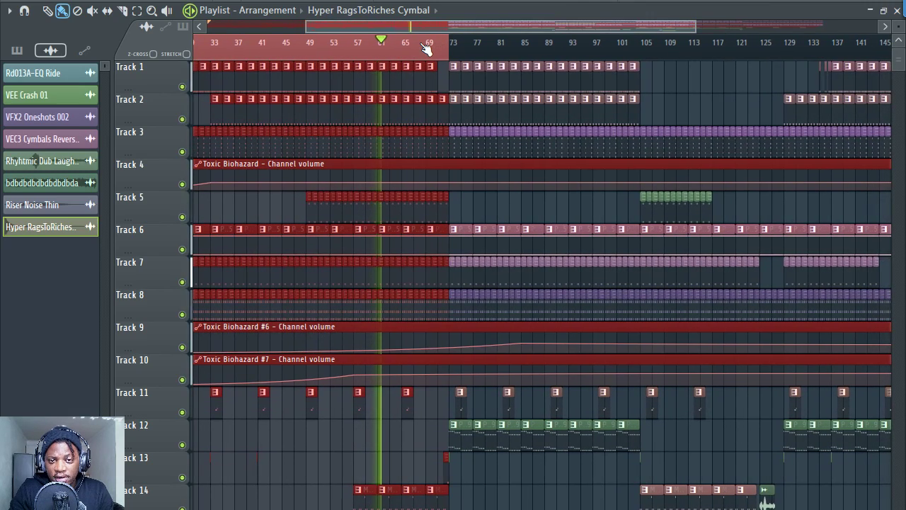
{"action": "scroll", "coordinate": [430, 53], "scroll_direction": "down", "scroll_amount": 2}
{"action": "scroll", "coordinate": [429, 53], "scroll_direction": "down", "scroll_amount": 2}
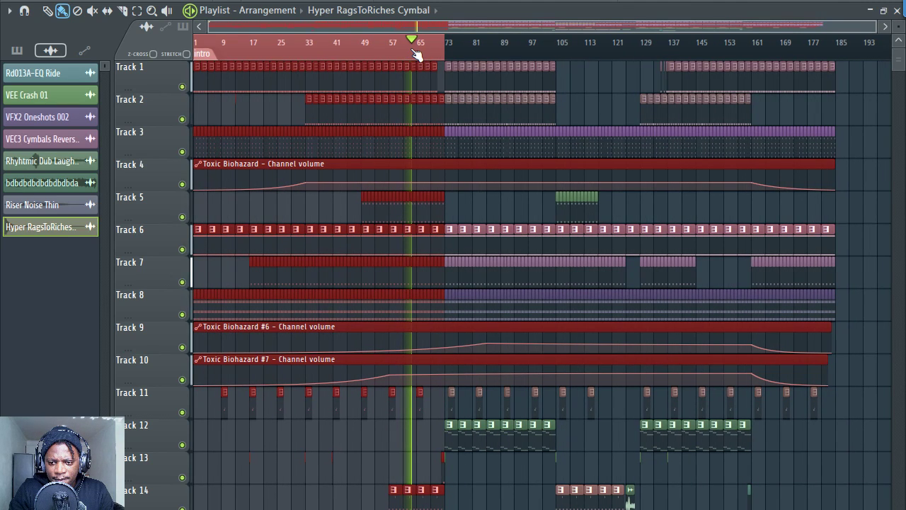
{"action": "key", "text": "space"}
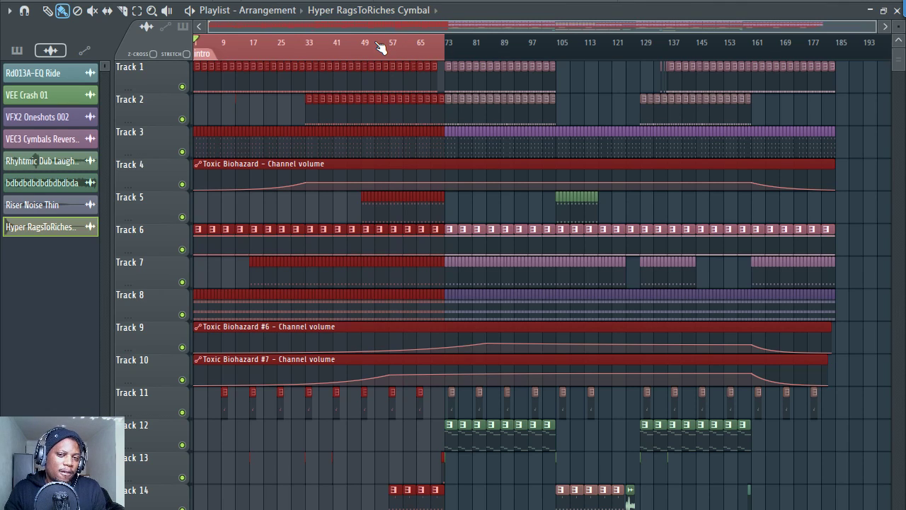
Clear the timeline selection and add a marker named verse at bar 33.
{"action": "right_click", "coordinate": [311, 51]}
{"action": "left_click", "coordinate": [311, 51]}
{"action": "left_click", "coordinate": [315, 56]}
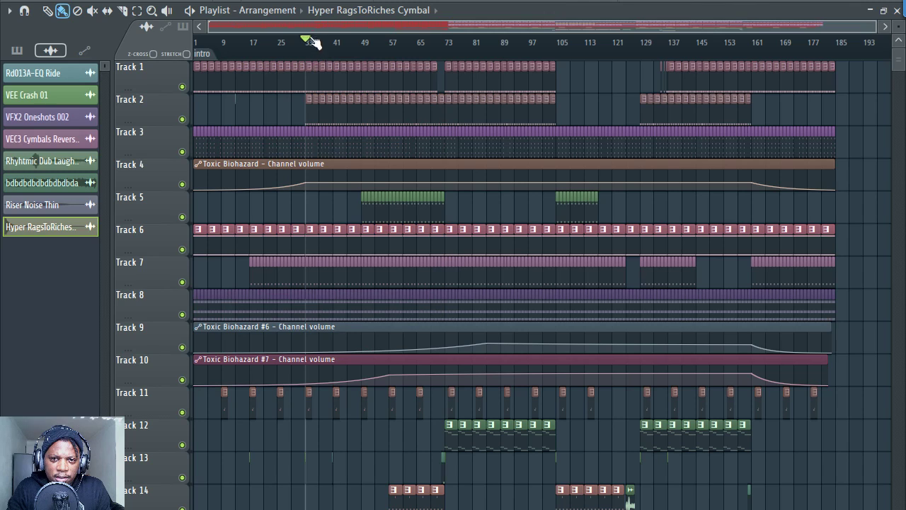
{"action": "key", "text": "alt+t"}
{"action": "right_click", "coordinate": [315, 56]}
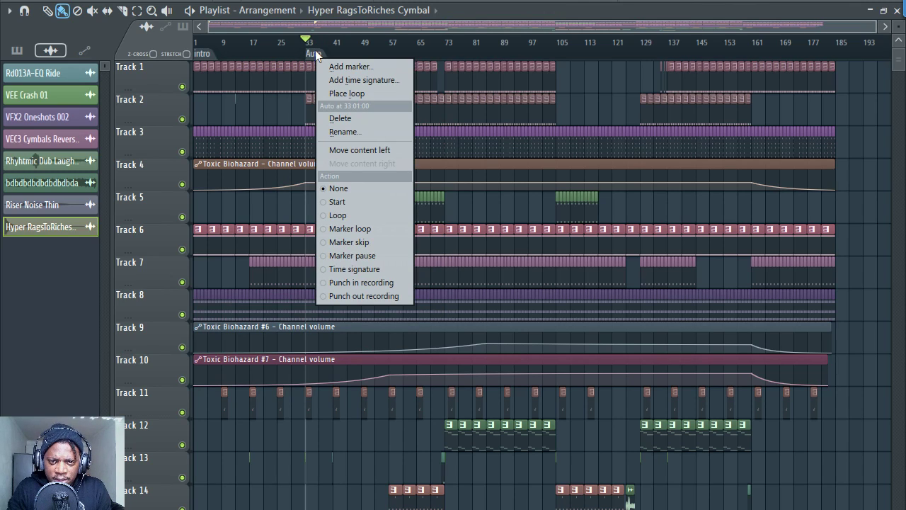
{"action": "left_click", "coordinate": [353, 129]}
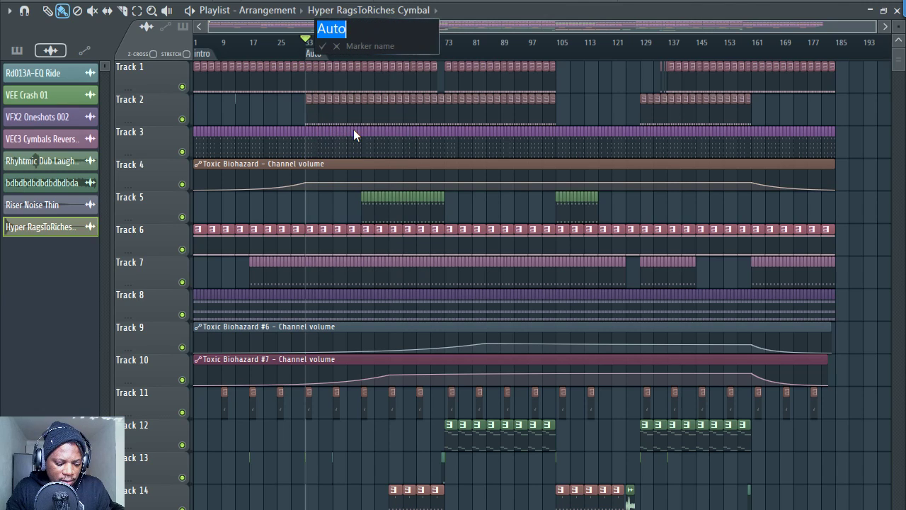
{"action": "type", "text": "verse"}
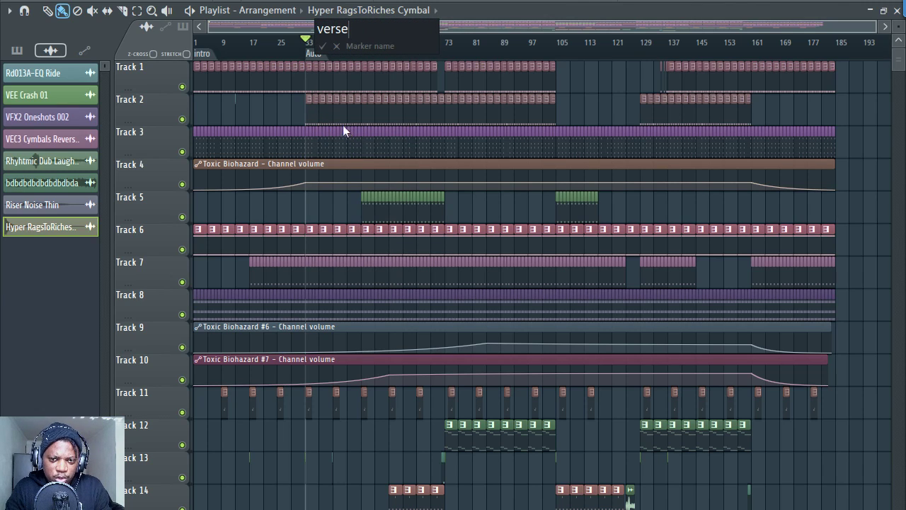
{"action": "left_click", "coordinate": [323, 46]}
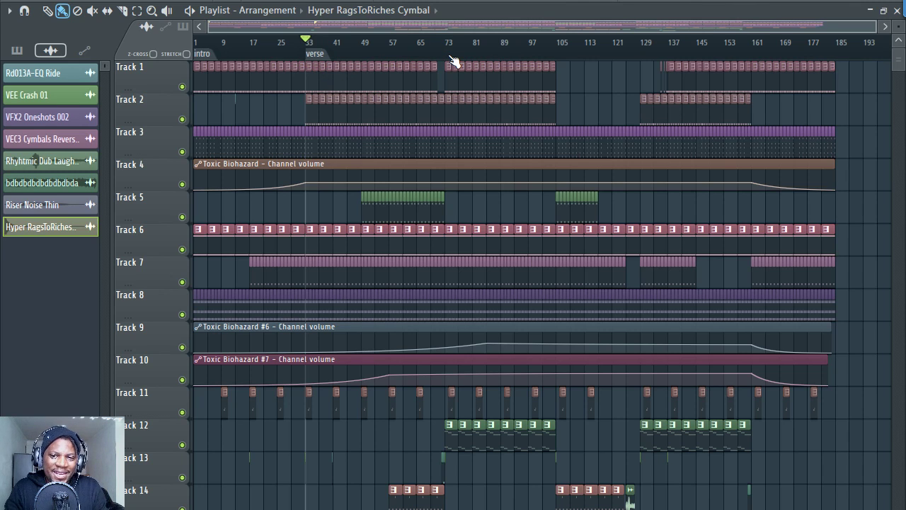
Play back a short part of the verse from about bar 57.
{"action": "left_click", "coordinate": [400, 56]}
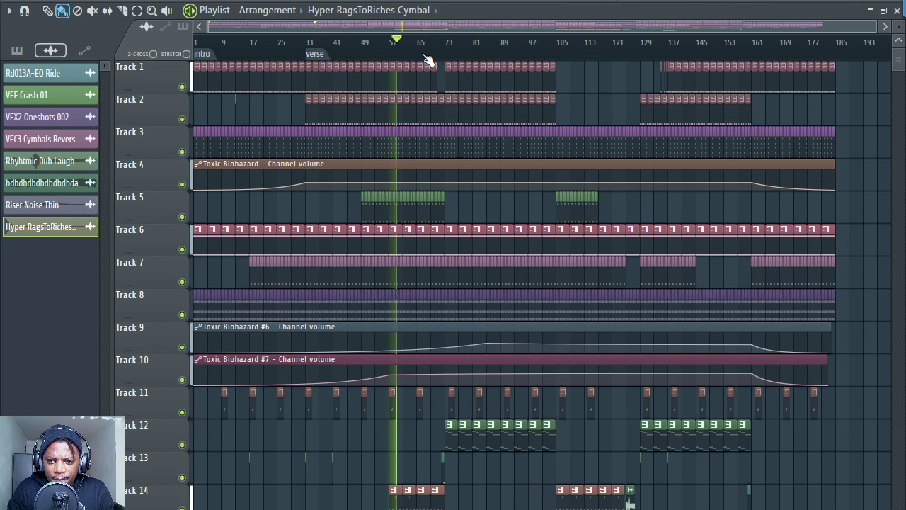
{"action": "scroll", "coordinate": [453, 55], "scroll_direction": "up", "scroll_amount": 2}
{"action": "key", "text": "space"}
{"action": "scroll", "coordinate": [445, 55], "scroll_direction": "down", "scroll_amount": 1}
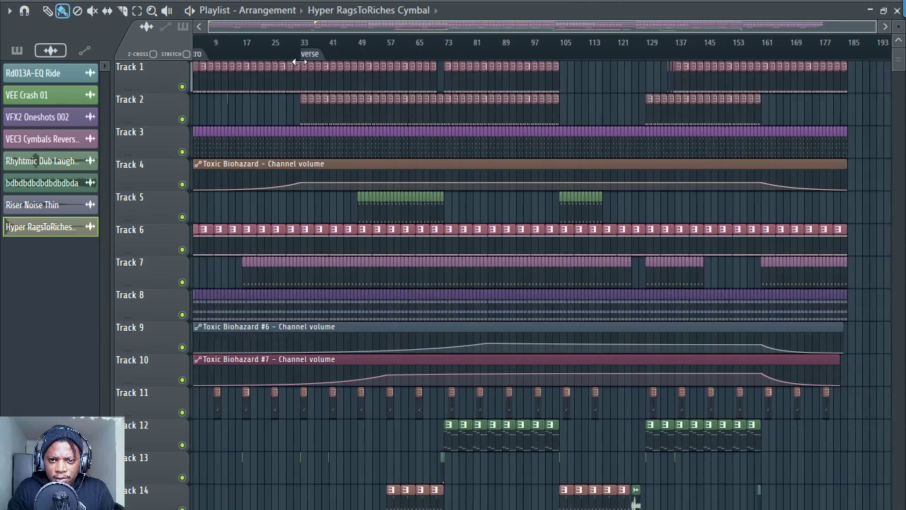
Play back the transition from just before bar 71 into the section starting at bar 73.
{"action": "scroll", "coordinate": [301, 55], "scroll_direction": "down", "scroll_amount": 1}
{"action": "left_click", "coordinate": [436, 55]}
{"action": "scroll", "coordinate": [445, 55], "scroll_direction": "up", "scroll_amount": 5}
{"action": "key", "text": "space"}
{"action": "scroll", "coordinate": [449, 55], "scroll_direction": "up", "scroll_amount": 2}
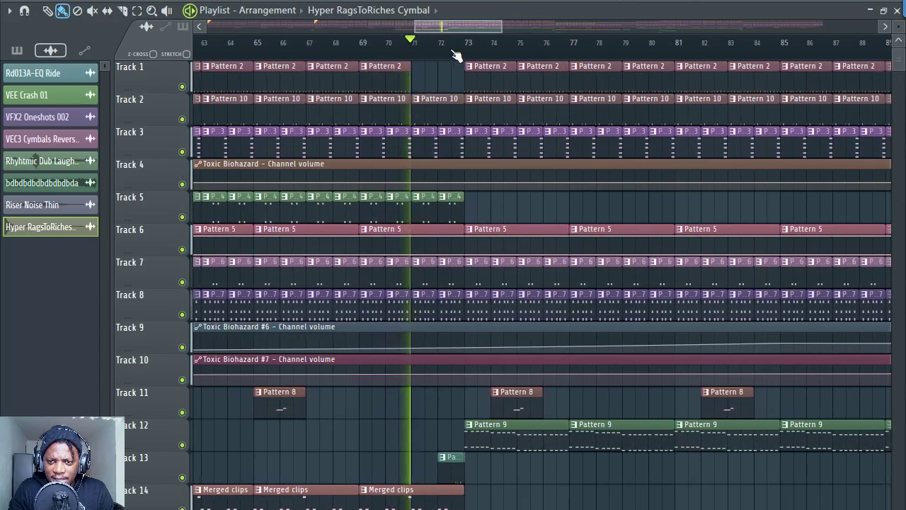
{"action": "scroll", "coordinate": [453, 55], "scroll_direction": "down", "scroll_amount": 3}
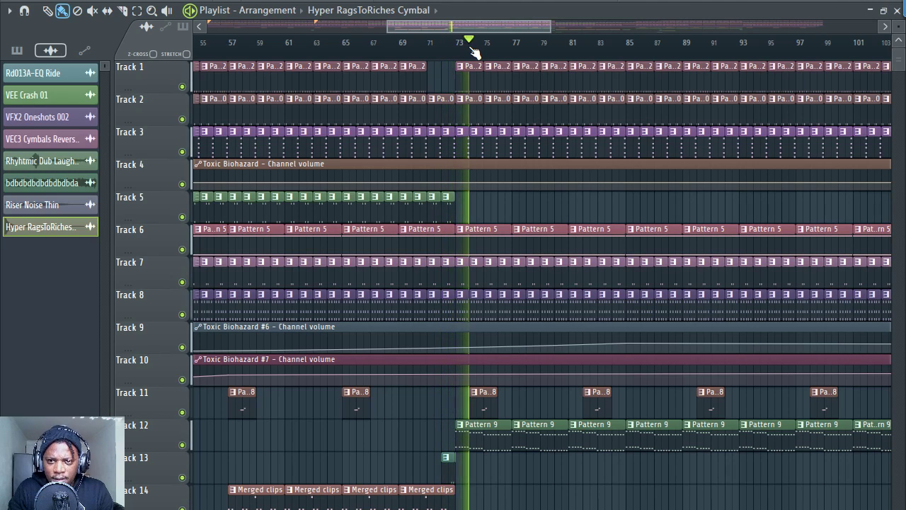
{"action": "scroll", "coordinate": [475, 53], "scroll_direction": "down", "scroll_amount": 5}
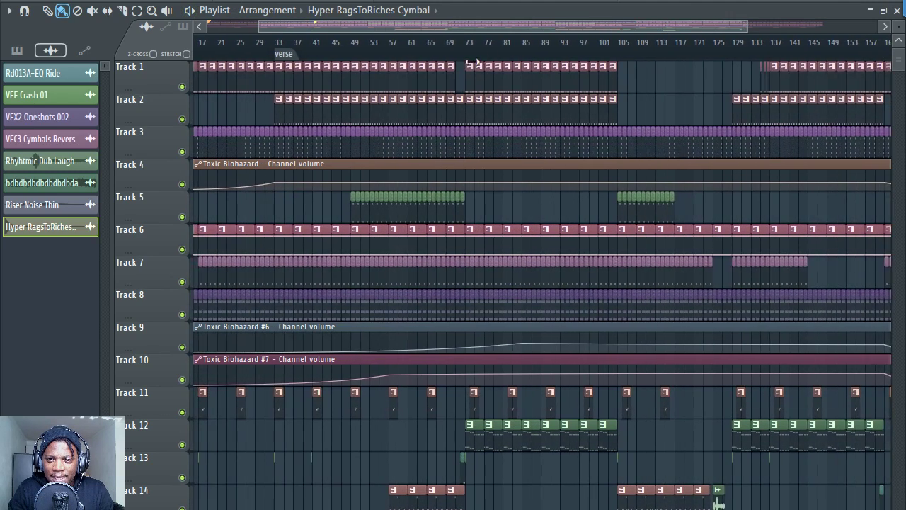
Select bars 73 to 105 on the timeline and add a marker named Climax at bar 73.
{"action": "left_click_drag", "start_coordinate": [531, 26], "coordinate": [568, 26]}
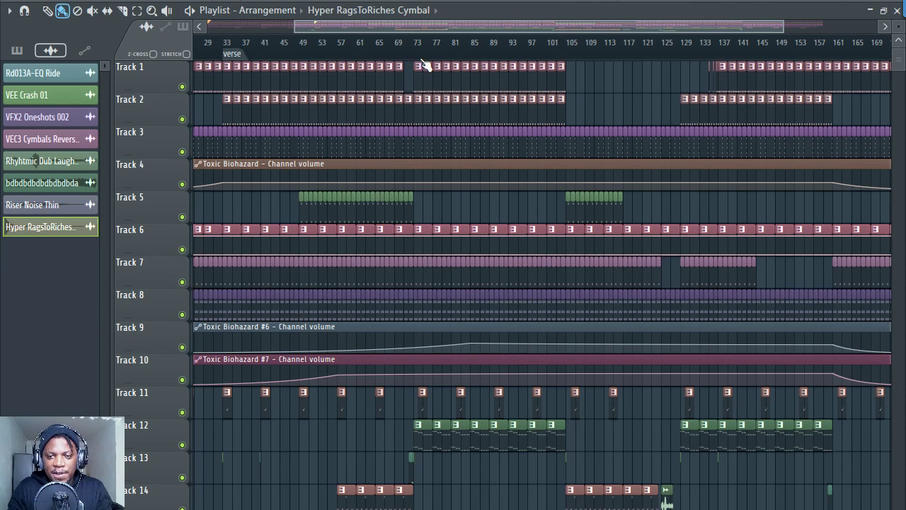
{"action": "left_click_drag", "start_coordinate": [418, 42], "coordinate": [567, 51]}
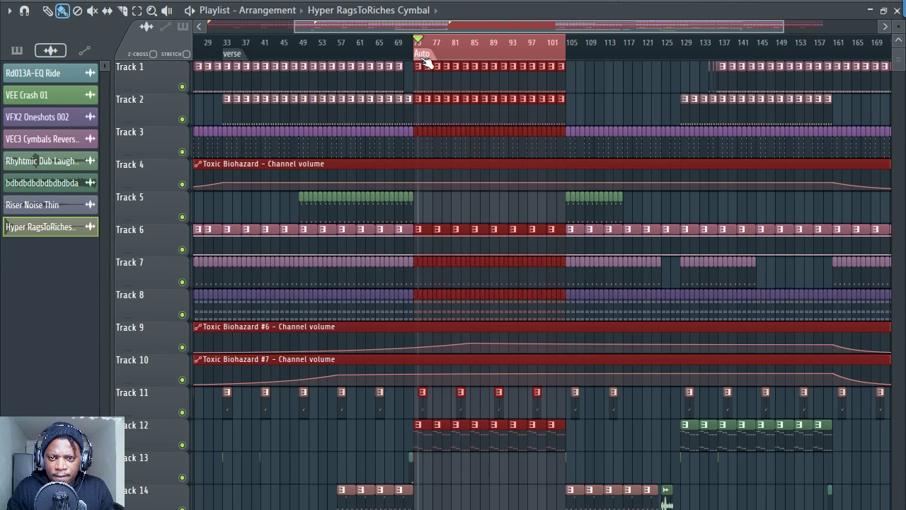
{"action": "right_click", "coordinate": [425, 63]}
{"action": "left_click", "coordinate": [465, 128]}
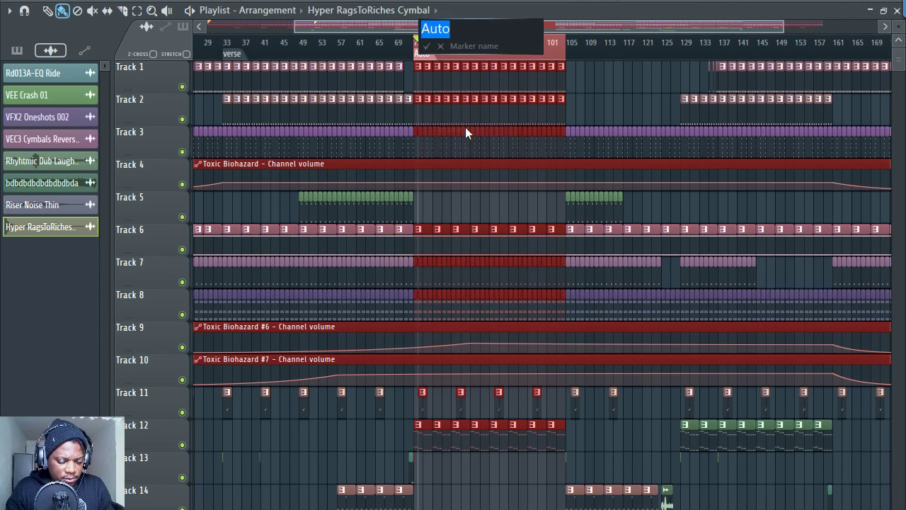
{"action": "type", "text": "Climax"}
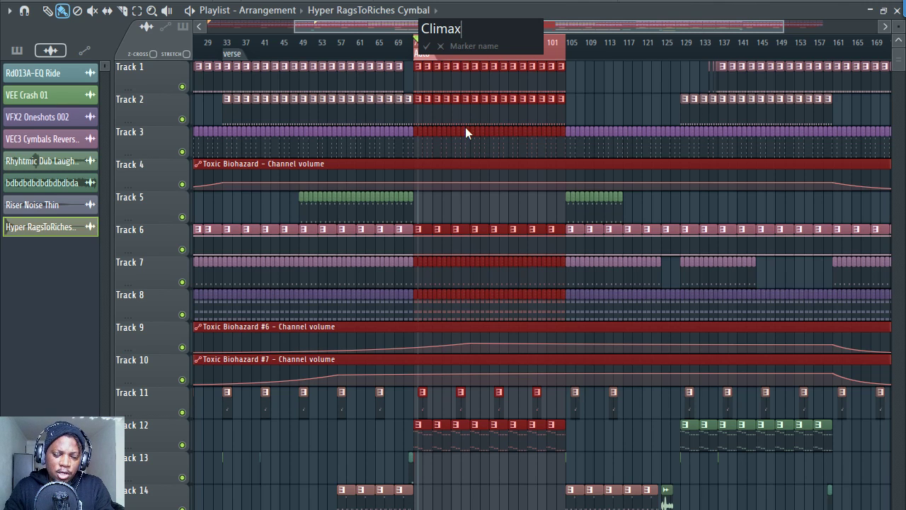
{"action": "key", "text": "Return"}
{"action": "scroll", "coordinate": [462, 57], "scroll_direction": "down", "scroll_amount": 3}
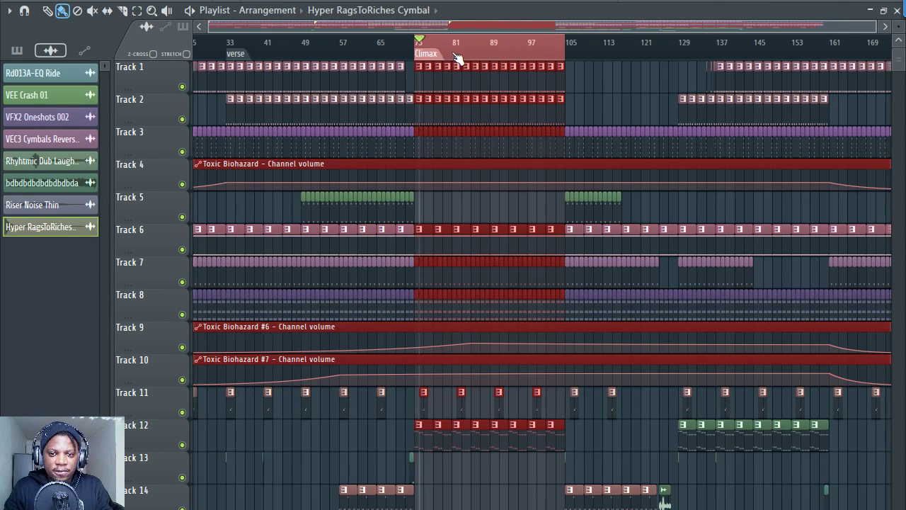
{"action": "left_click_drag", "start_coordinate": [496, 27], "coordinate": [453, 27]}
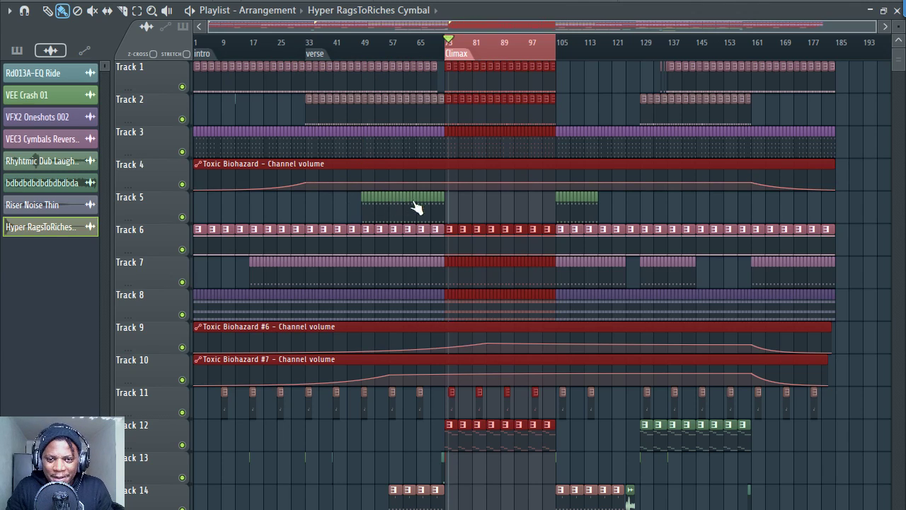
{"action": "left_click", "coordinate": [362, 53]}
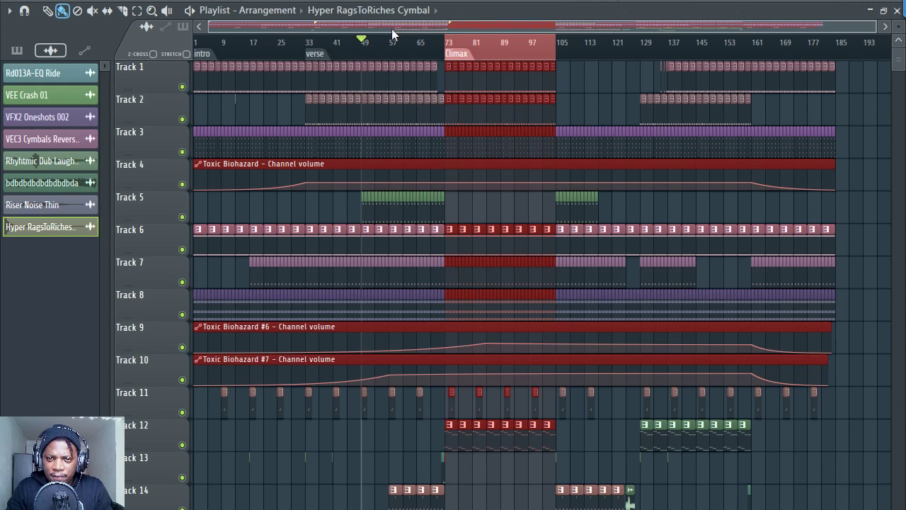
{"action": "left_click", "coordinate": [450, 41]}
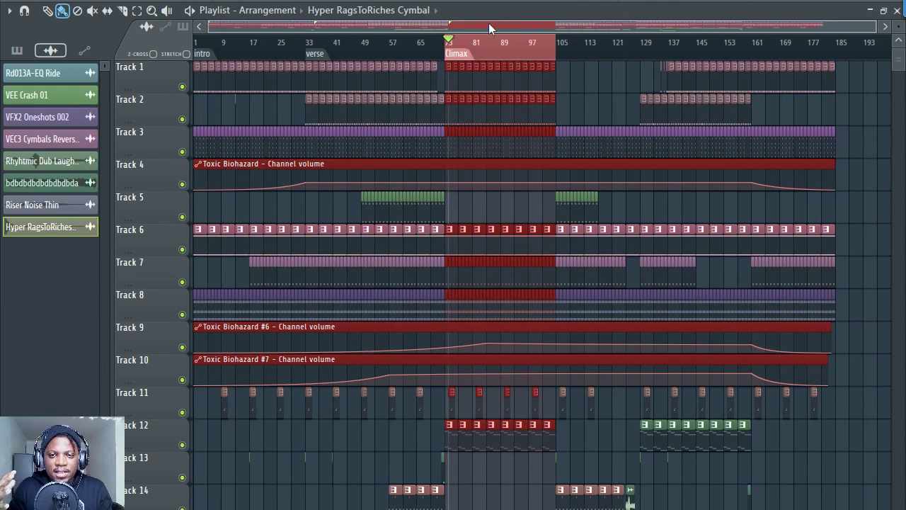
{"action": "left_click_drag", "start_coordinate": [489, 27], "coordinate": [522, 27]}
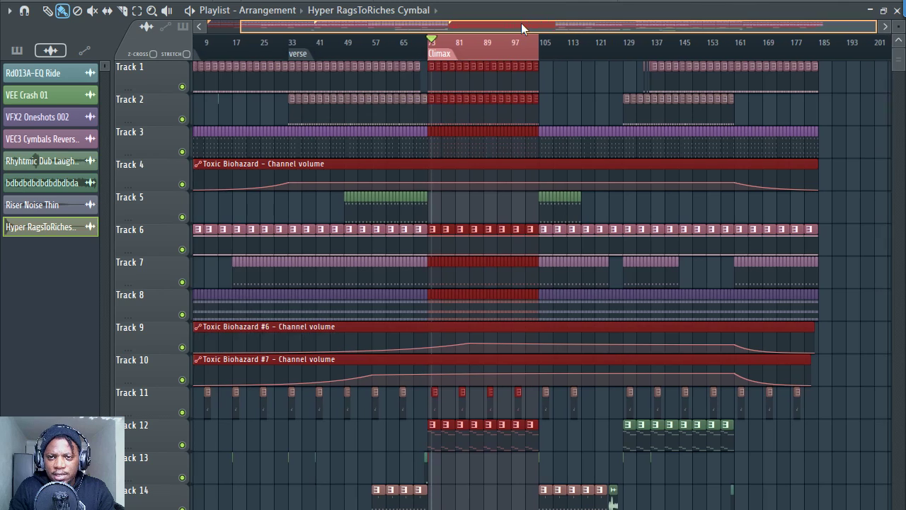
Play back the transition from about bar 103 into the section starting at bar 105, checking which tracks drop out or enter.
{"action": "mouse_move", "coordinate": [448, 28]}
{"action": "left_mouse_down"}
{"action": "mouse_move", "coordinate": [487, 28]}
{"action": "mouse_move", "coordinate": [477, 31]}
{"action": "left_mouse_up"}
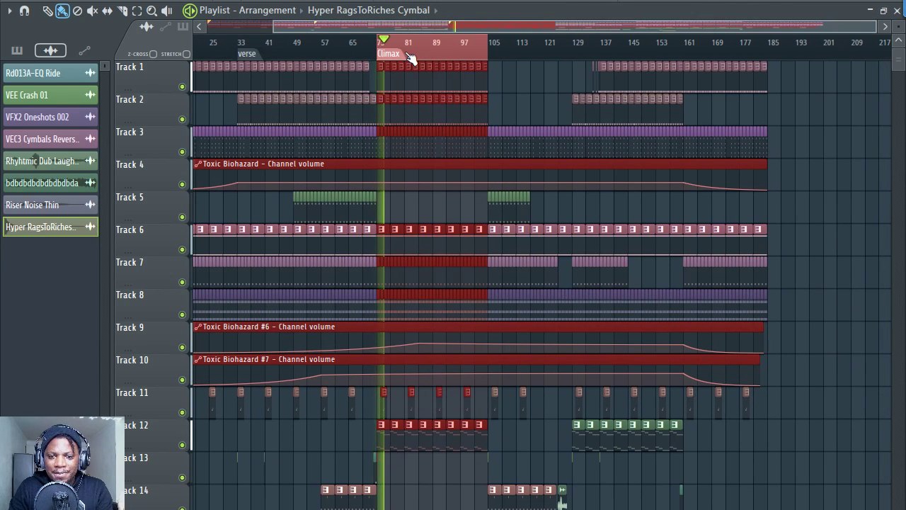
{"action": "left_click", "coordinate": [482, 40]}
{"action": "scroll", "coordinate": [535, 25], "scroll_direction": "up", "scroll_amount": 5}
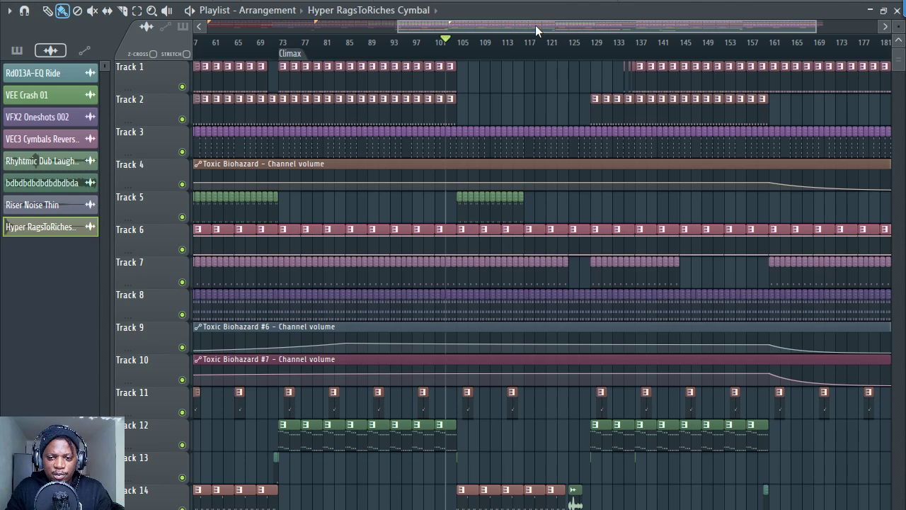
{"action": "key", "text": "space"}
{"action": "scroll", "coordinate": [493, 27], "scroll_direction": "up", "scroll_amount": 3}
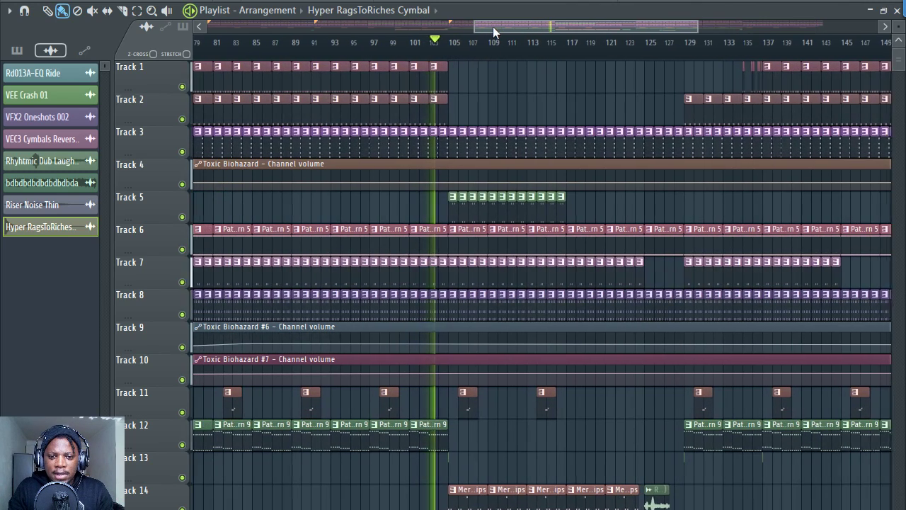
{"action": "scroll", "coordinate": [502, 116], "scroll_direction": "down", "scroll_amount": 2}
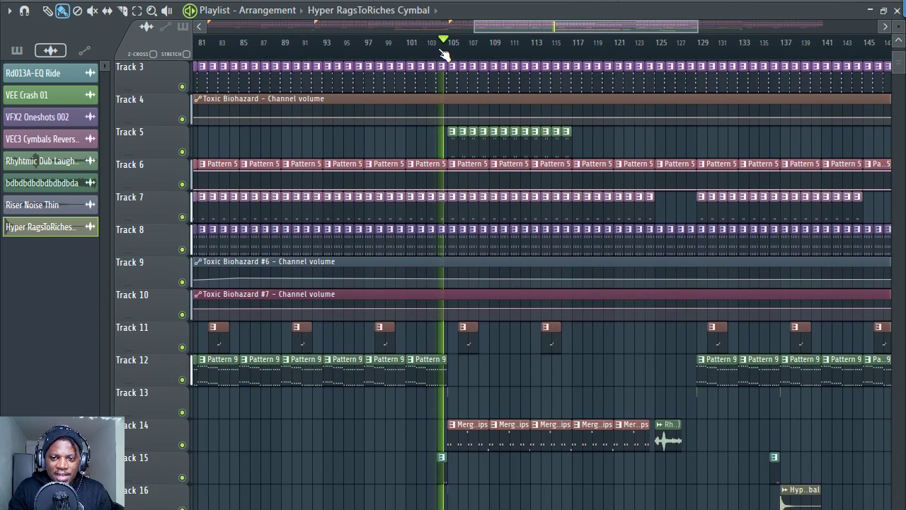
{"action": "scroll", "coordinate": [514, 24], "scroll_direction": "up", "scroll_amount": 2}
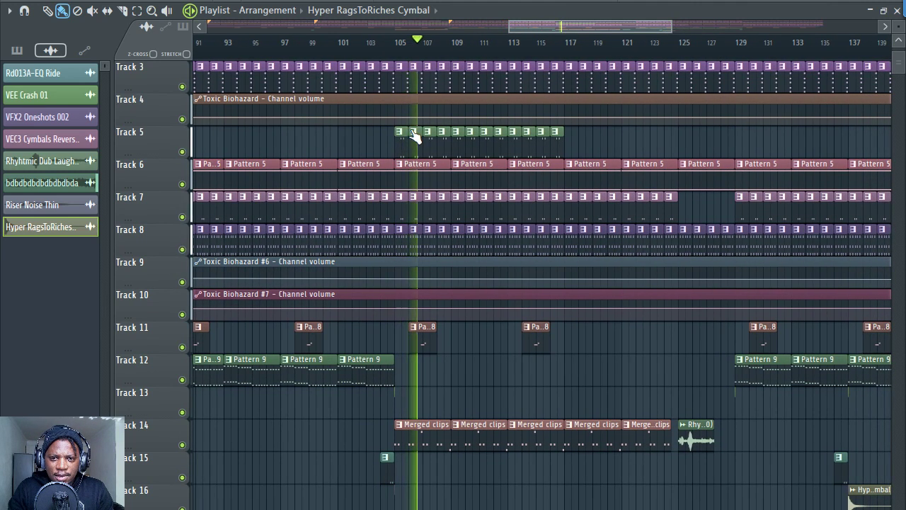
{"action": "scroll", "coordinate": [410, 269], "scroll_direction": "down", "scroll_amount": 3}
{"action": "scroll", "coordinate": [550, 36], "scroll_direction": "down", "scroll_amount": 5}
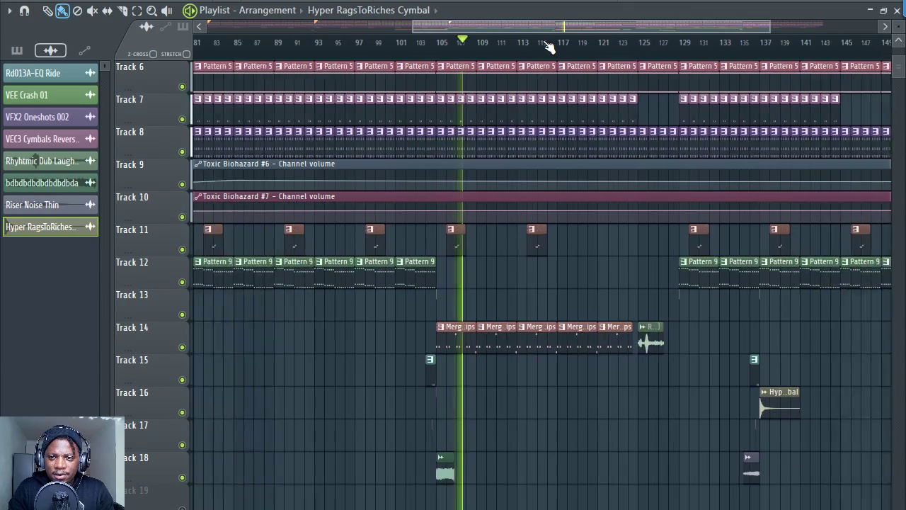
{"action": "scroll", "coordinate": [564, 83], "scroll_direction": "up", "scroll_amount": 1}
{"action": "scroll", "coordinate": [564, 83], "scroll_direction": "up", "scroll_amount": 3}
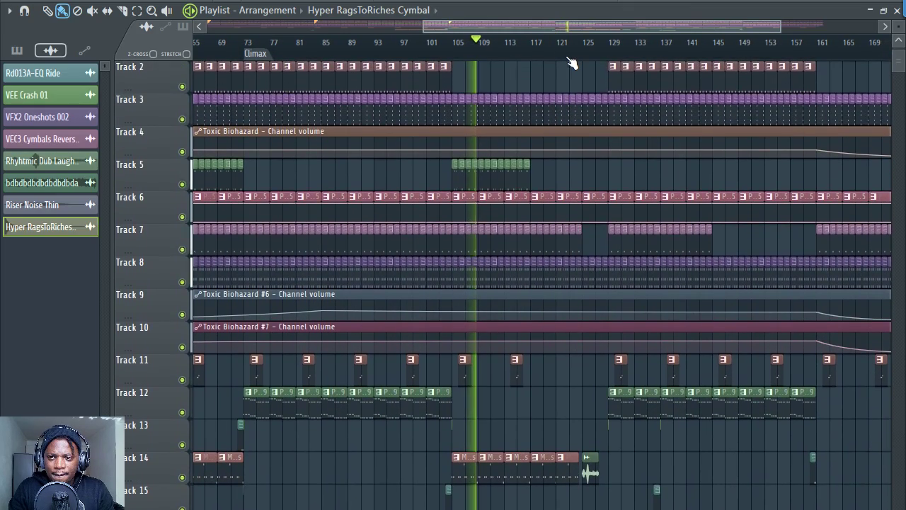
{"action": "scroll", "coordinate": [570, 55], "scroll_direction": "up", "scroll_amount": 2}
{"action": "key", "text": "space"}
Add a marker at bar 105 on the timeline and rename it Break.
{"action": "scroll", "coordinate": [571, 42], "scroll_direction": "down", "scroll_amount": 3}
{"action": "scroll", "coordinate": [582, 53], "scroll_direction": "down", "scroll_amount": 3}
{"action": "scroll", "coordinate": [591, 96], "scroll_direction": "up", "scroll_amount": 1}
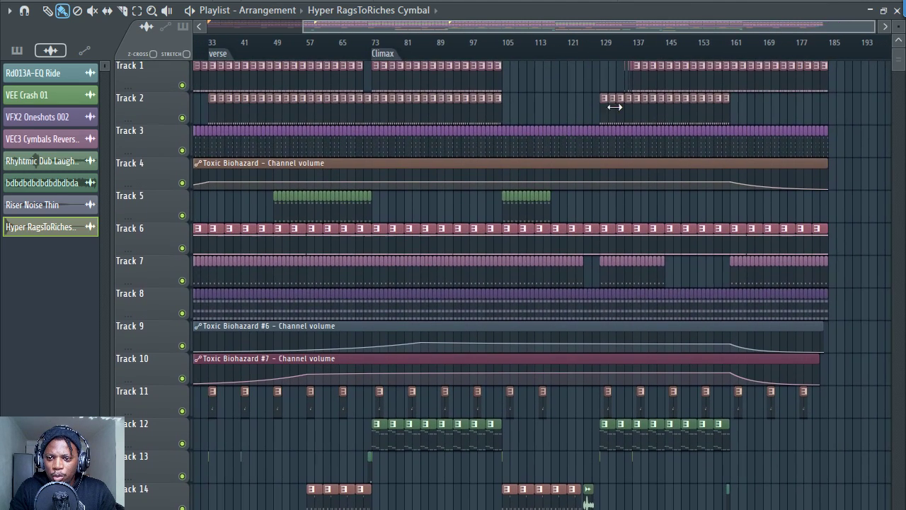
{"action": "left_click", "coordinate": [614, 52]}
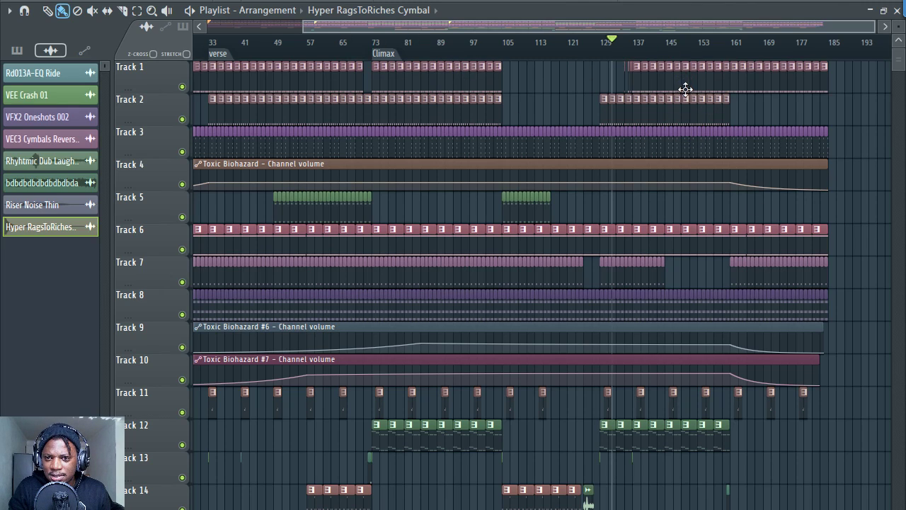
{"action": "right_click", "coordinate": [502, 53]}
{"action": "left_click", "coordinate": [510, 44]}
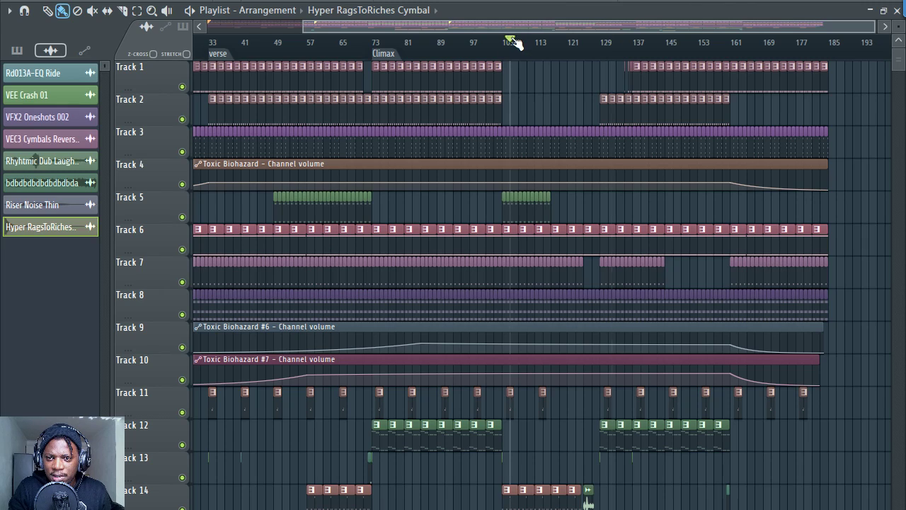
{"action": "key", "text": "alt+t"}
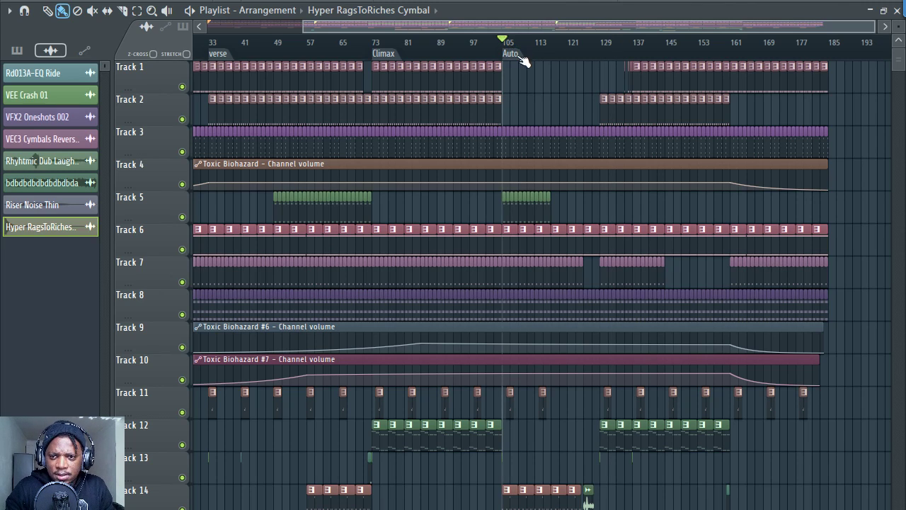
{"action": "right_click", "coordinate": [515, 56]}
{"action": "left_click", "coordinate": [552, 130]}
{"action": "type", "text": "Break"}
{"action": "key", "text": "Return"}
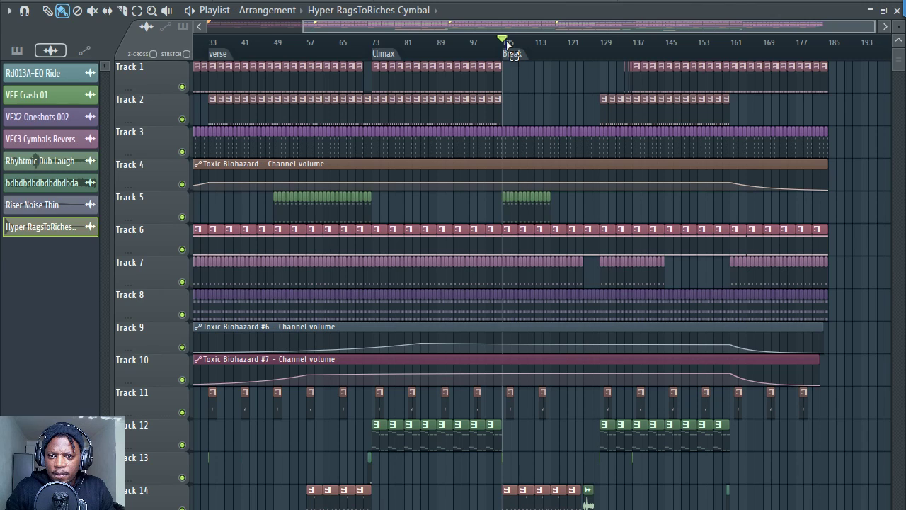
Select bars 105 to 137 on the timeline to highlight the break section.
{"action": "left_click_drag", "start_coordinate": [509, 44], "coordinate": [635, 44]}
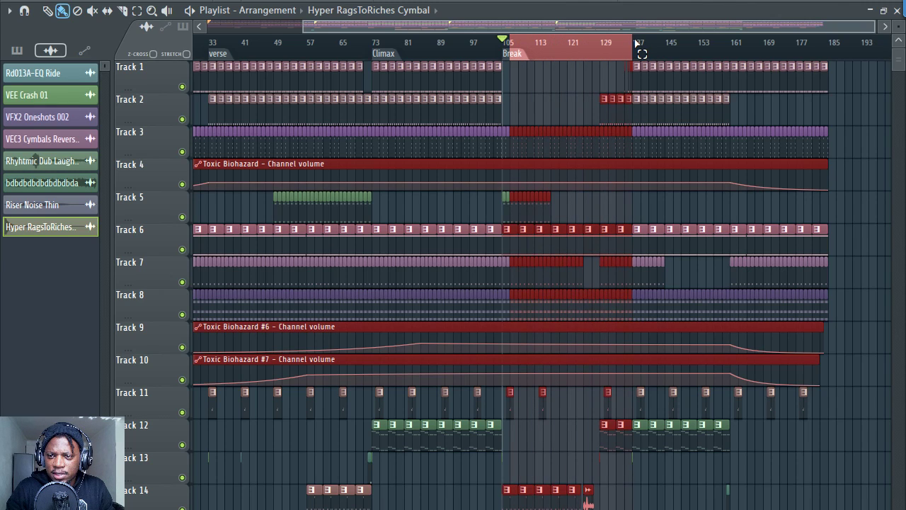
{"action": "left_click", "coordinate": [507, 45]}
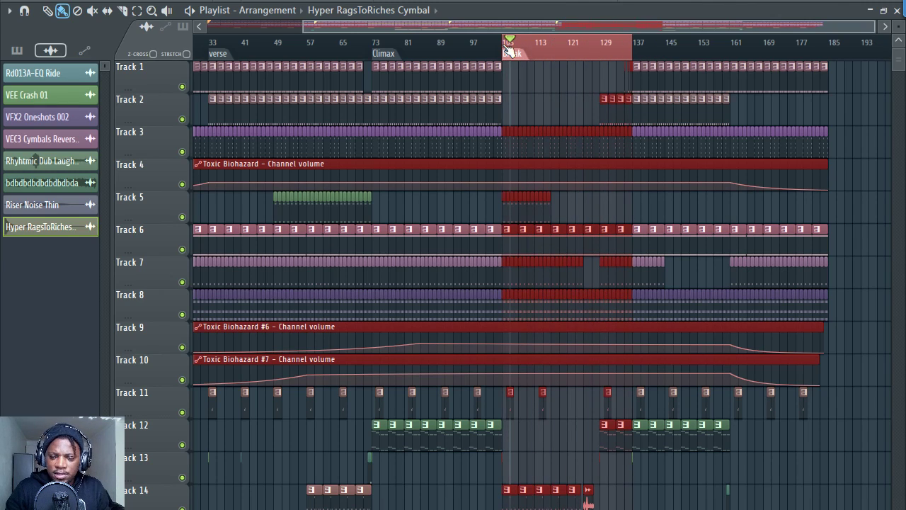
{"action": "scroll", "coordinate": [485, 55], "scroll_direction": "down", "scroll_amount": 3}
{"action": "left_click", "coordinate": [557, 45]}
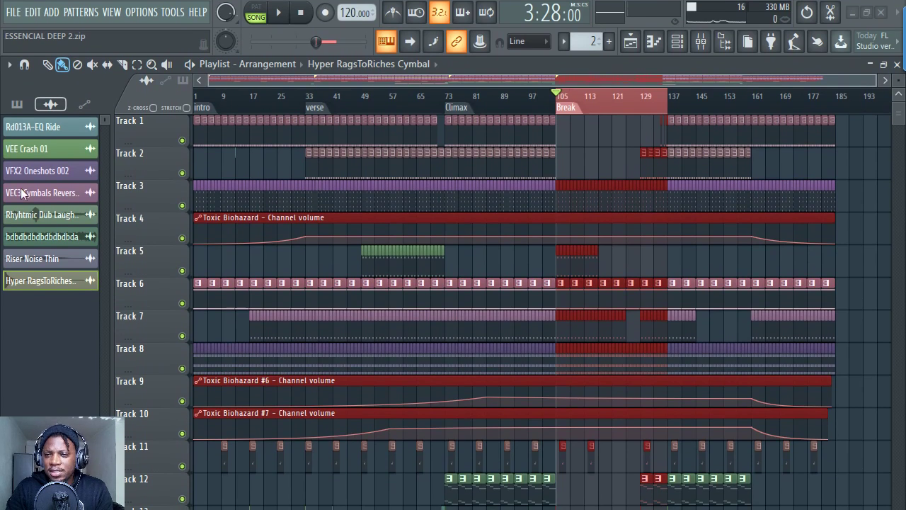
{"action": "scroll", "coordinate": [597, 81], "scroll_direction": "up", "scroll_amount": 3}
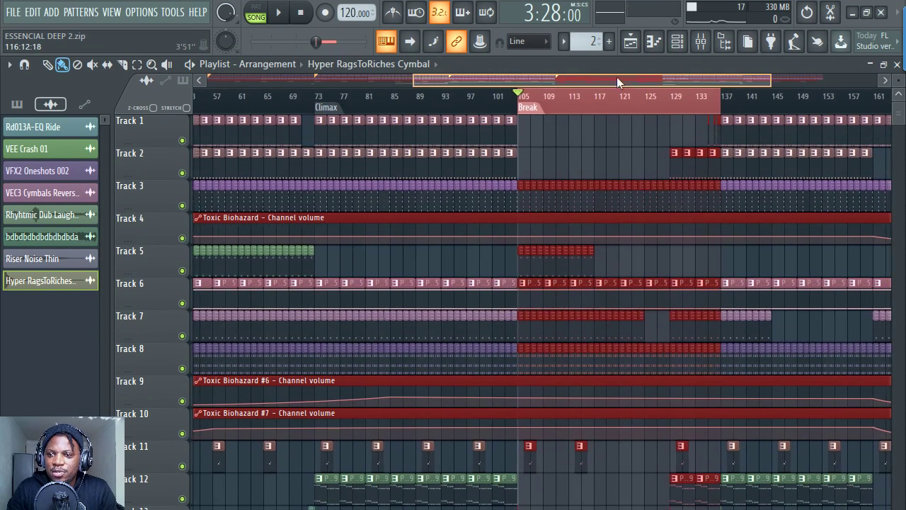
{"action": "left_click_drag", "start_coordinate": [616, 78], "coordinate": [637, 78]}
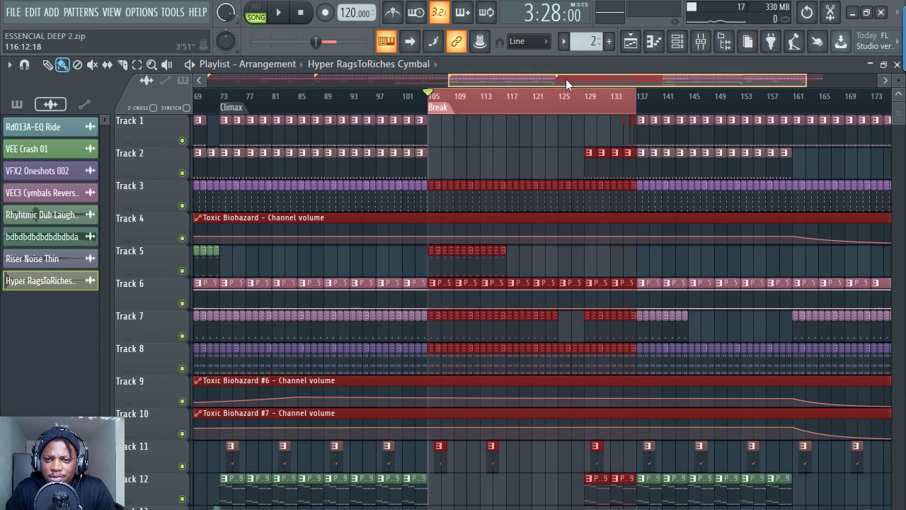
{"action": "scroll", "coordinate": [496, 121], "scroll_direction": "down", "scroll_amount": 1}
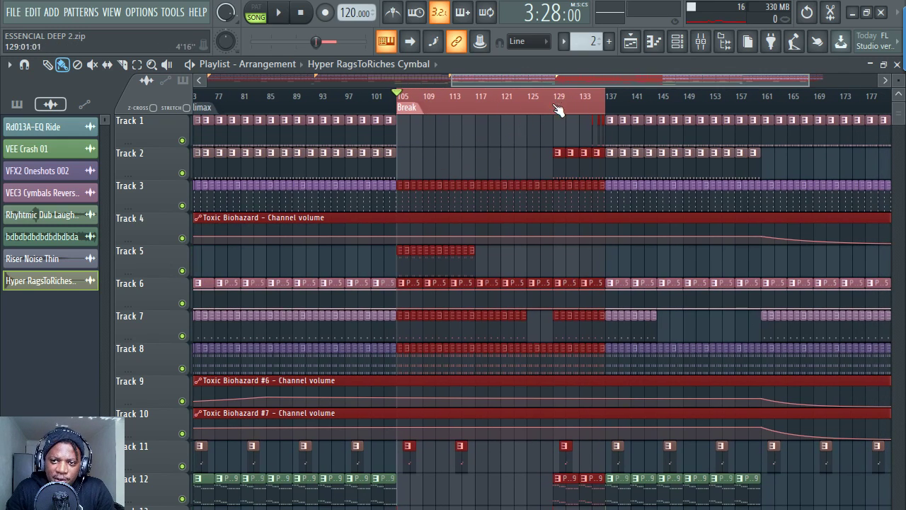
Clear the timeline selection and play back a short part of the break from about bar 133.
{"action": "left_click", "coordinate": [595, 110]}
{"action": "double_click", "coordinate": [586, 109]}
{"action": "scroll", "coordinate": [603, 109], "scroll_direction": "down", "scroll_amount": 3}
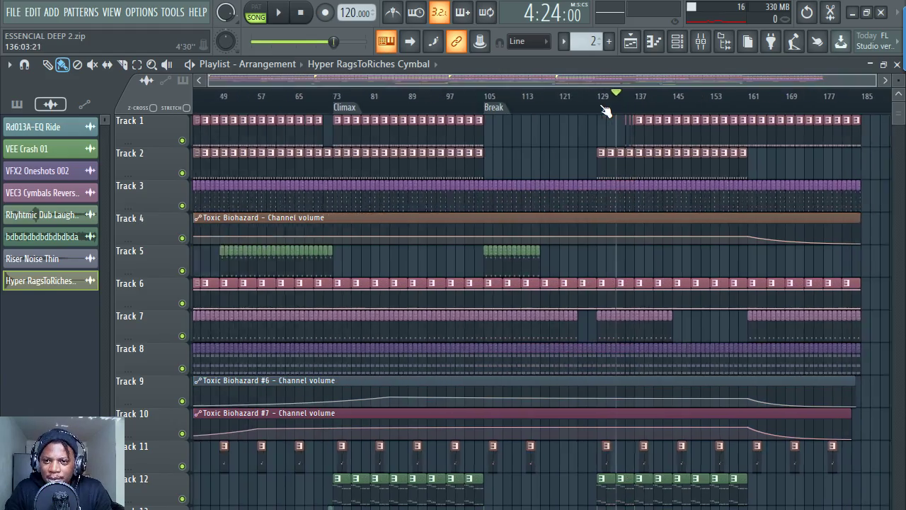
{"action": "key", "text": "space"}
{"action": "scroll", "coordinate": [513, 98], "scroll_direction": "up", "scroll_amount": 2}
{"action": "scroll", "coordinate": [707, 92], "scroll_direction": "up", "scroll_amount": 1}
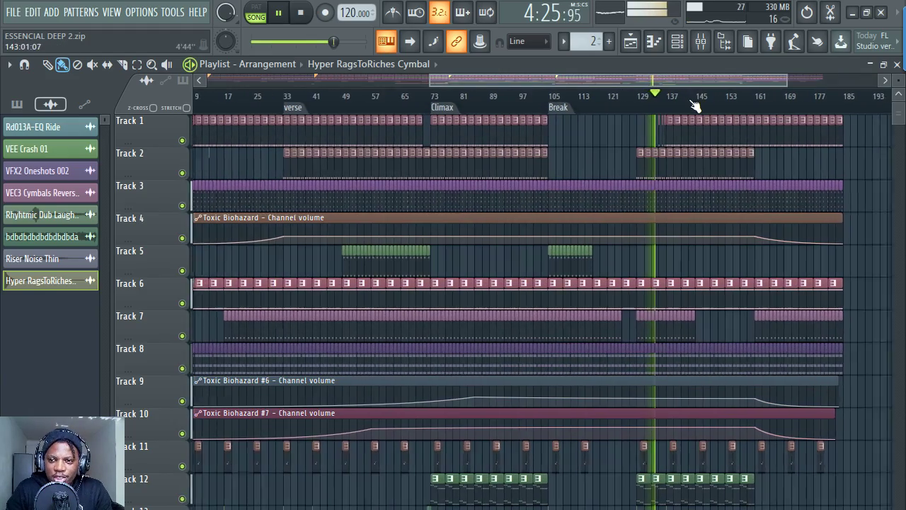
{"action": "left_click_drag", "start_coordinate": [665, 79], "coordinate": [695, 82]}
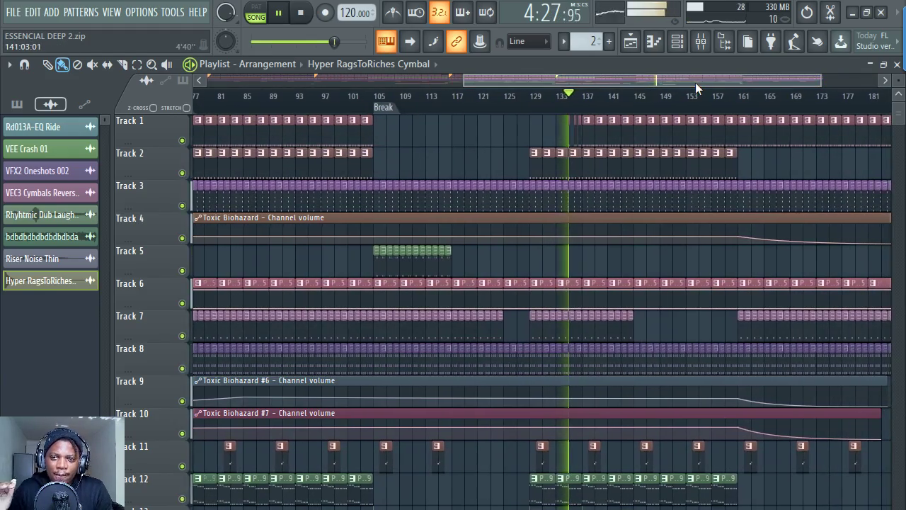
{"action": "key", "text": "space"}
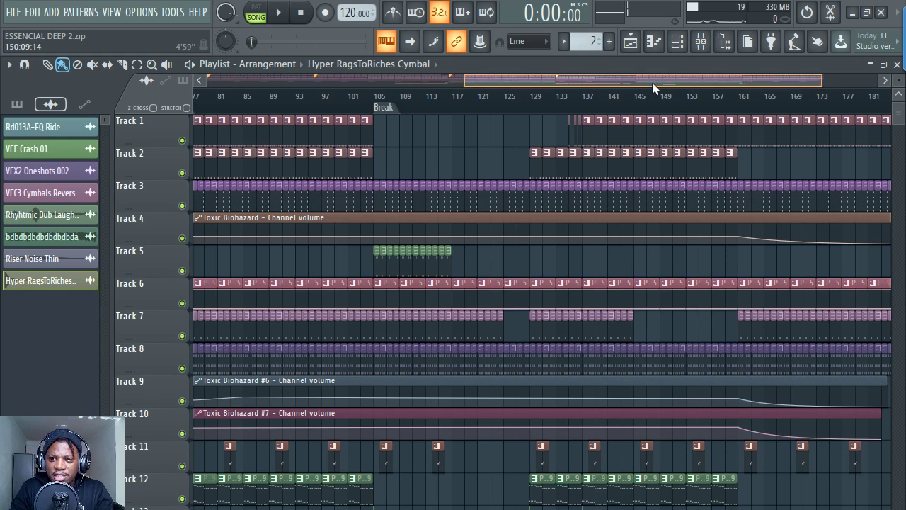
Play back the end of the break from about bar 130 through the build-up into bar 137.
{"action": "left_click_drag", "start_coordinate": [651, 82], "coordinate": [660, 84]}
{"action": "left_click", "coordinate": [527, 106]}
{"action": "key", "text": "space"}
{"action": "scroll", "coordinate": [551, 78], "scroll_direction": "up", "scroll_amount": 3}
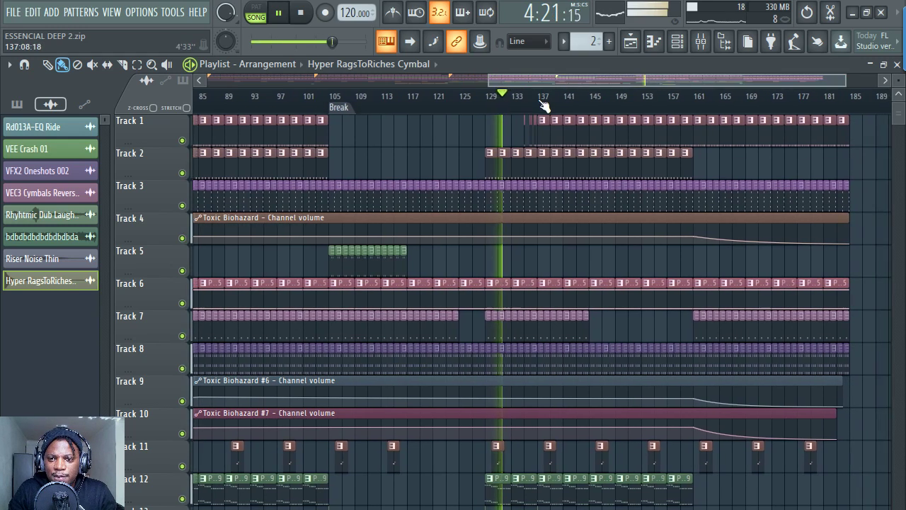
{"action": "scroll", "coordinate": [542, 106], "scroll_direction": "up", "scroll_amount": 2}
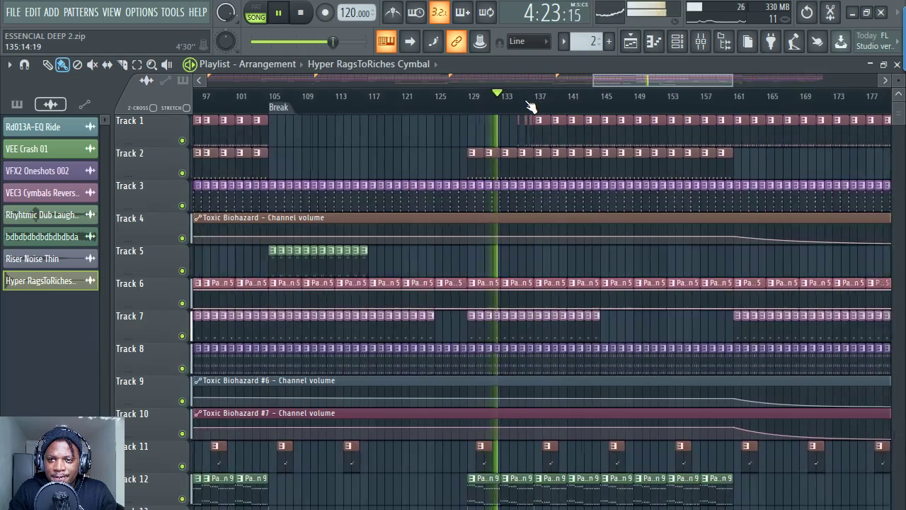
{"action": "scroll", "coordinate": [529, 107], "scroll_direction": "up", "scroll_amount": 2}
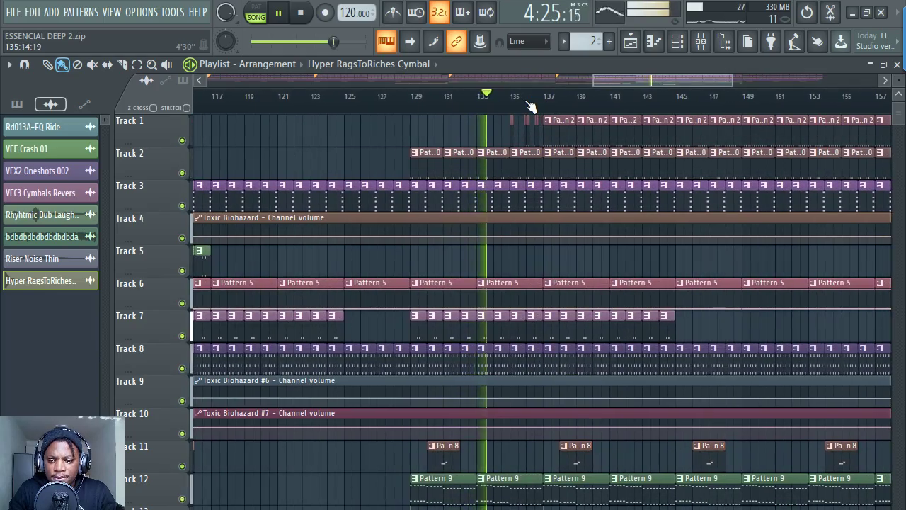
{"action": "scroll", "coordinate": [529, 106], "scroll_direction": "down", "scroll_amount": 1}
{"action": "scroll", "coordinate": [550, 165], "scroll_direction": "down", "scroll_amount": 2}
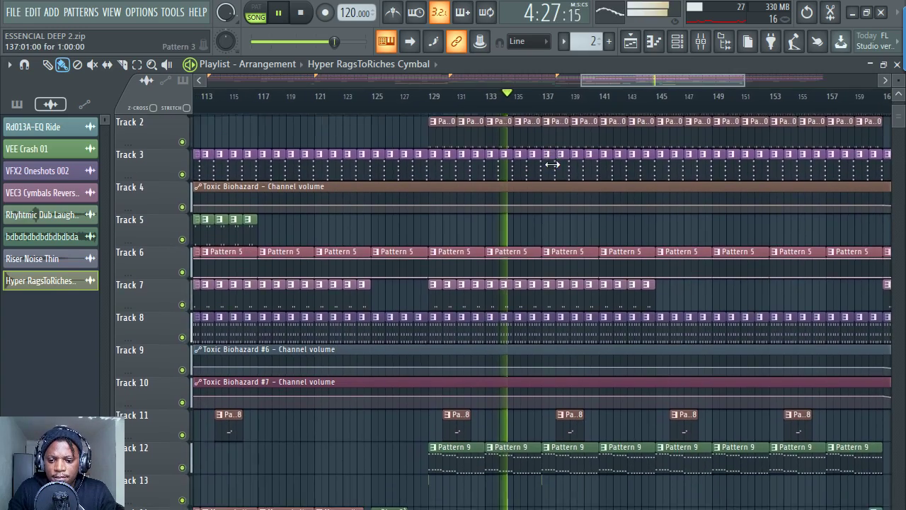
{"action": "scroll", "coordinate": [669, 124], "scroll_direction": "down", "scroll_amount": 1}
{"action": "scroll", "coordinate": [669, 123], "scroll_direction": "up", "scroll_amount": 1}
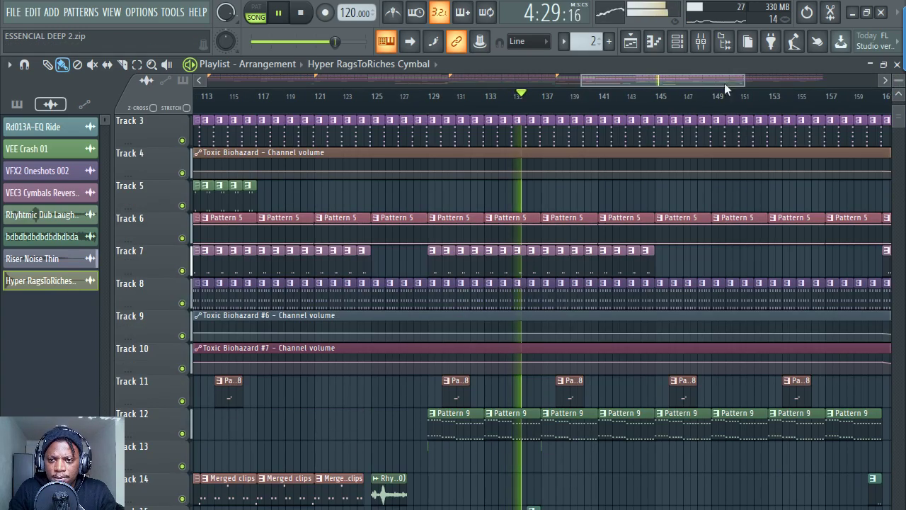
{"action": "scroll", "coordinate": [669, 120], "scroll_direction": "up", "scroll_amount": 1}
{"action": "scroll", "coordinate": [643, 97], "scroll_direction": "up", "scroll_amount": 2}
{"action": "scroll", "coordinate": [718, 141], "scroll_direction": "up", "scroll_amount": 2}
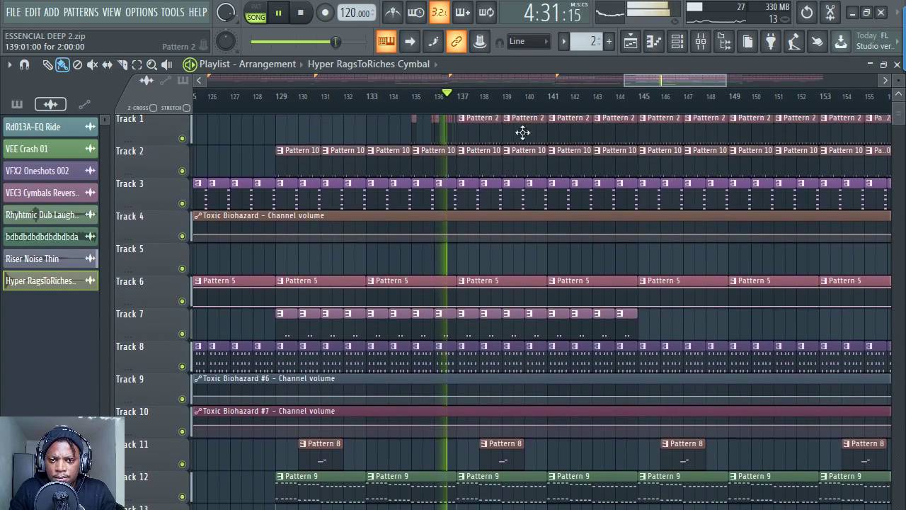
{"action": "scroll", "coordinate": [647, 97], "scroll_direction": "down", "scroll_amount": 2}
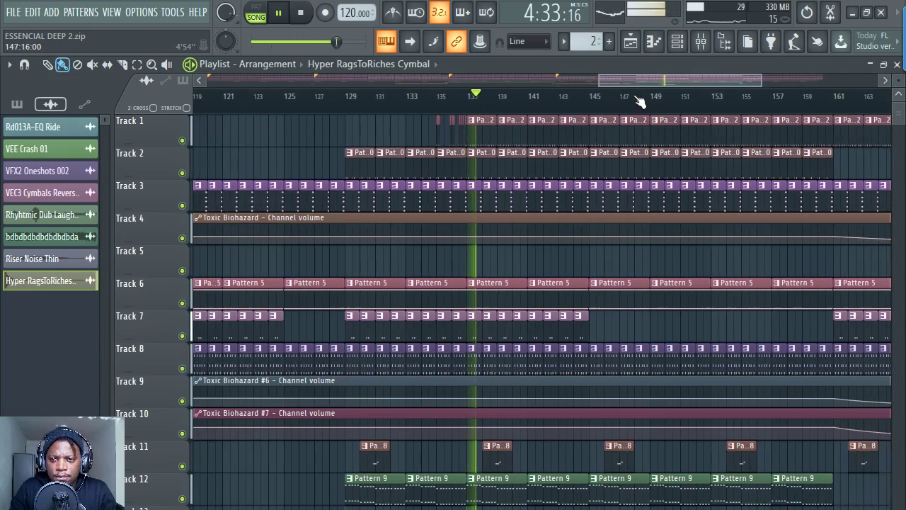
{"action": "scroll", "coordinate": [582, 106], "scroll_direction": "down", "scroll_amount": 4}
{"action": "key", "text": "space"}
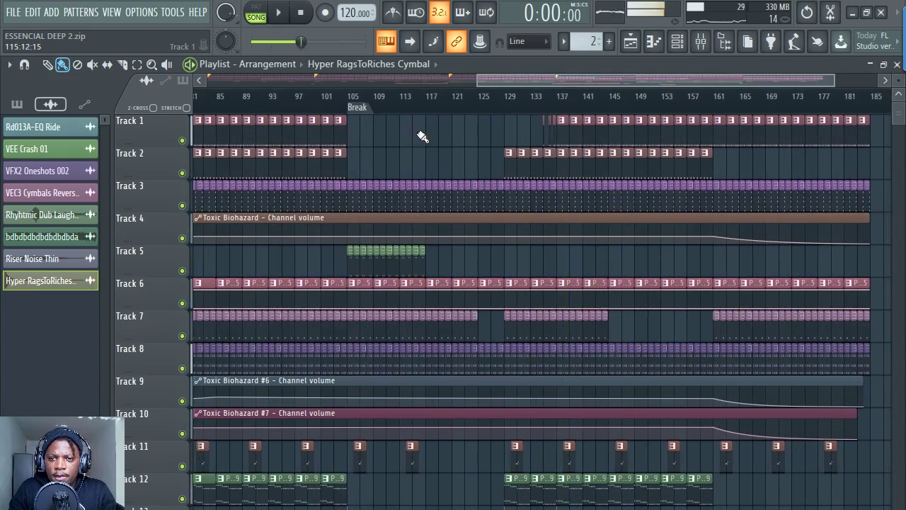
Examine the short fill clips on Track 1 between bars 135 and 137.
{"action": "scroll", "coordinate": [556, 103], "scroll_direction": "up", "scroll_amount": 2}
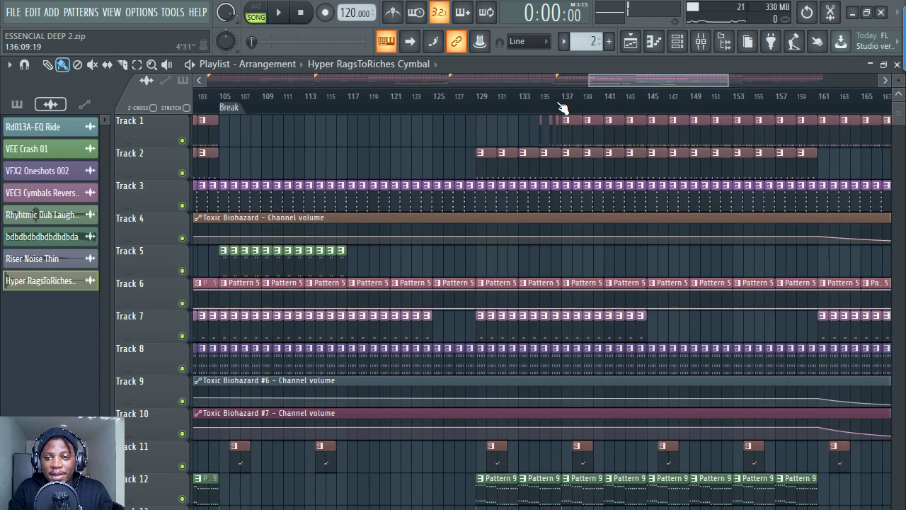
{"action": "scroll", "coordinate": [559, 103], "scroll_direction": "up", "scroll_amount": 2}
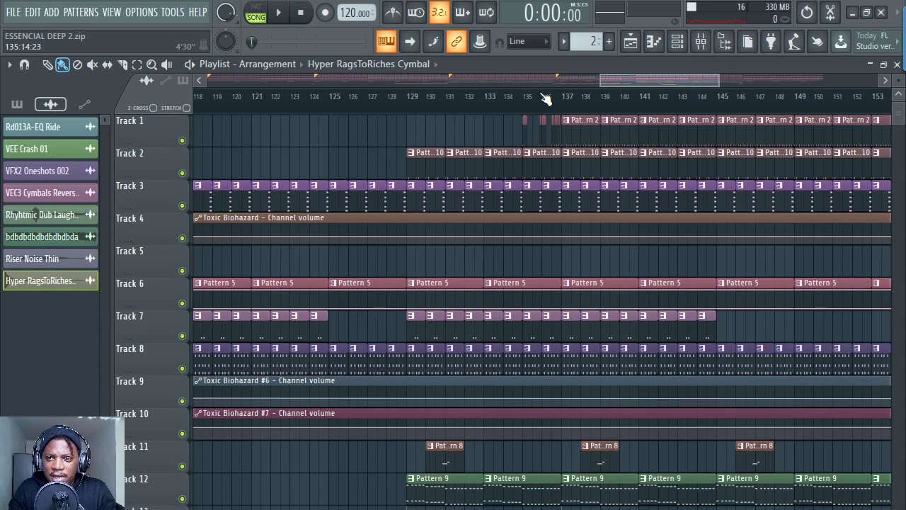
{"action": "scroll", "coordinate": [545, 99], "scroll_direction": "up", "scroll_amount": 2}
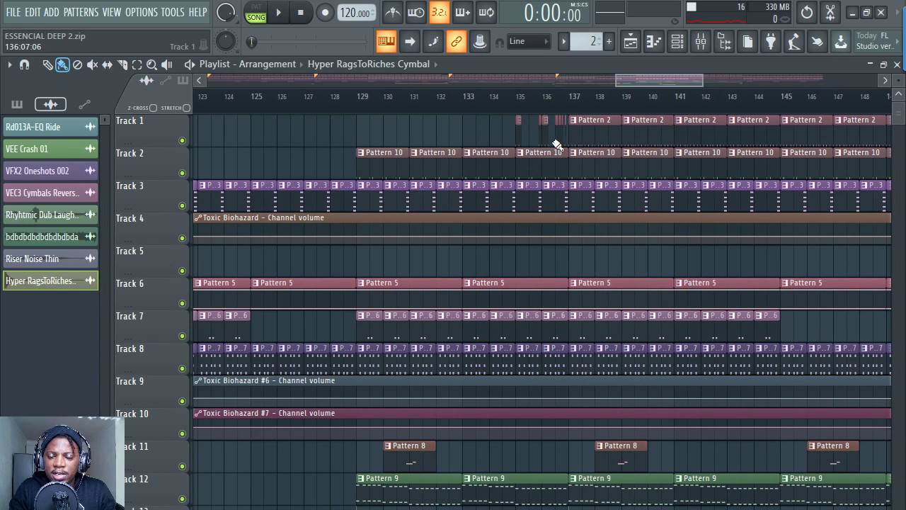
{"action": "scroll", "coordinate": [612, 99], "scroll_direction": "down", "scroll_amount": 1}
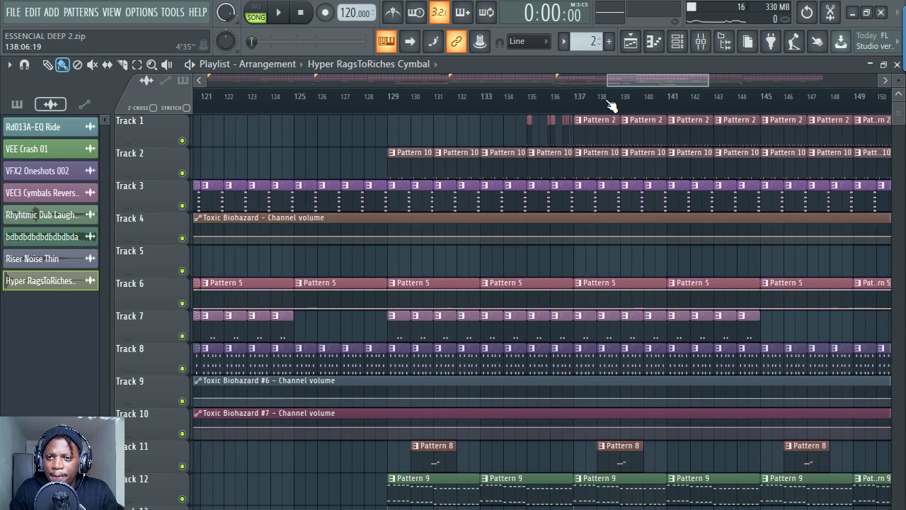
{"action": "scroll", "coordinate": [611, 105], "scroll_direction": "down", "scroll_amount": 4}
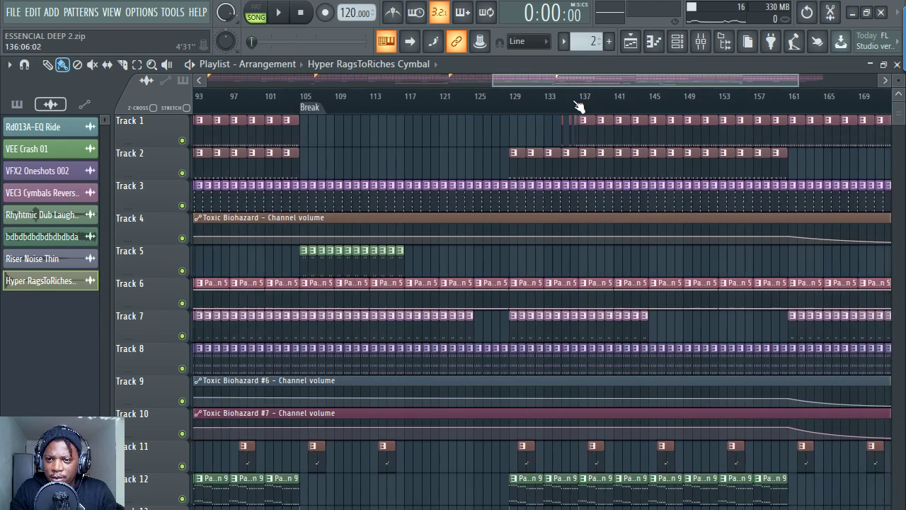
Add a timeline marker named "Drop" at bar 137, where the Track 1 clips resume after the break.
{"action": "scroll", "coordinate": [579, 104], "scroll_direction": "down", "scroll_amount": 1}
{"action": "right_click", "coordinate": [582, 105]}
{"action": "left_click", "coordinate": [603, 109]}
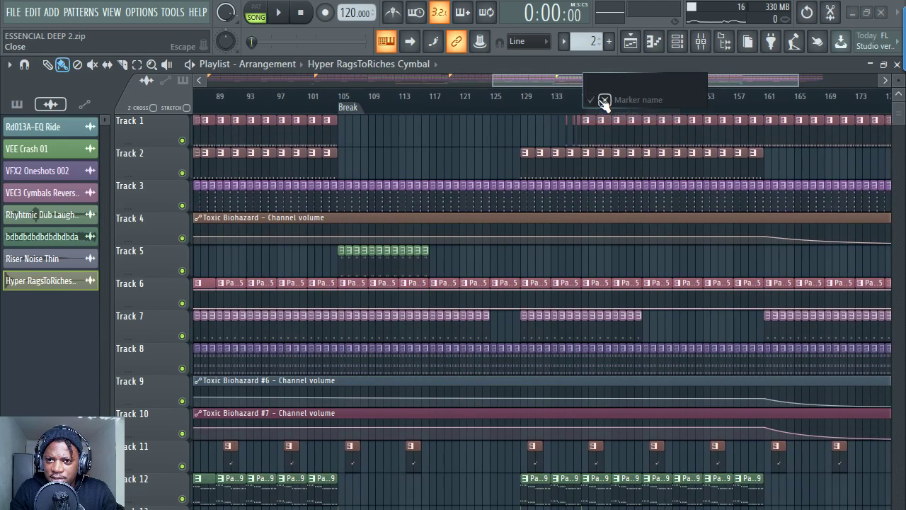
{"action": "type", "text": "@nd CL"}
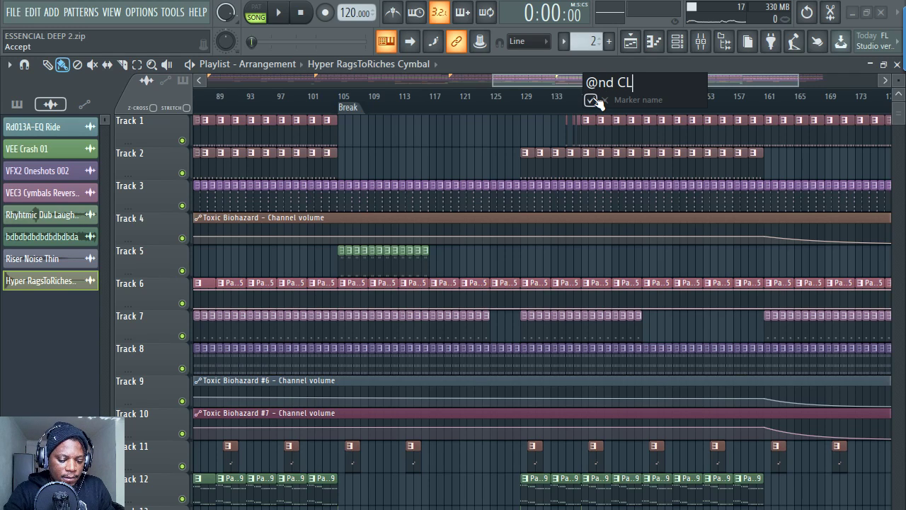
{"action": "key", "text": "BackSpace"}
{"action": "key", "text": "BackSpace"}
{"action": "key", "text": "BackSpace"}
{"action": "key", "text": "BackSpace"}
{"action": "key", "text": "BackSpace"}
{"action": "key", "text": "BackSpace"}
{"action": "key", "text": "BackSpace"}
{"action": "key", "text": "BackSpace"}
{"action": "key", "text": "BackSpace"}
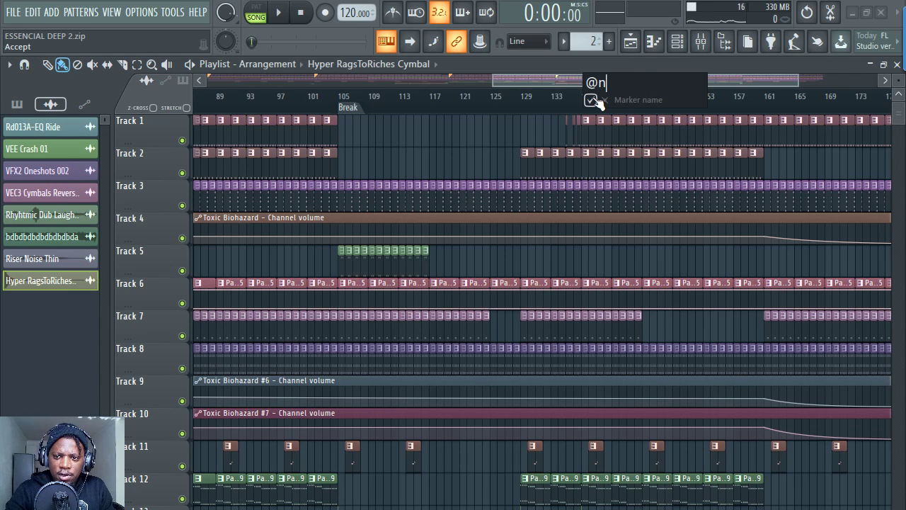
{"action": "type", "text": "Drop"}
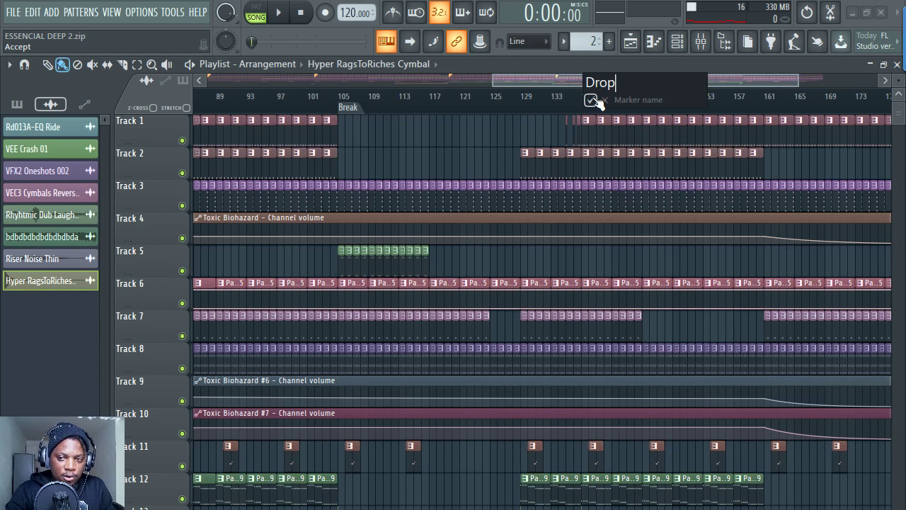
{"action": "left_click", "coordinate": [592, 100]}
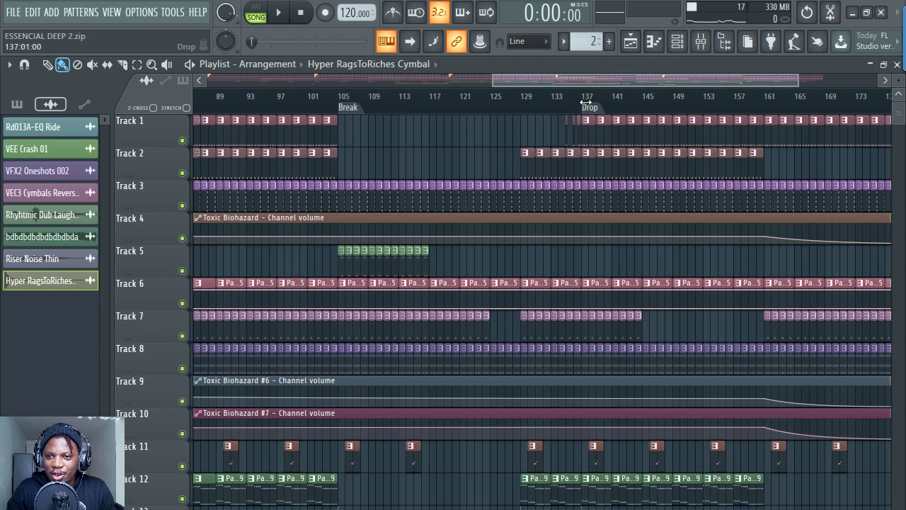
Play back a short part of the drop section from about bar 156.
{"action": "scroll", "coordinate": [628, 100], "scroll_direction": "down", "scroll_amount": 2}
{"action": "left_click_drag", "start_coordinate": [605, 78], "coordinate": [674, 84]}
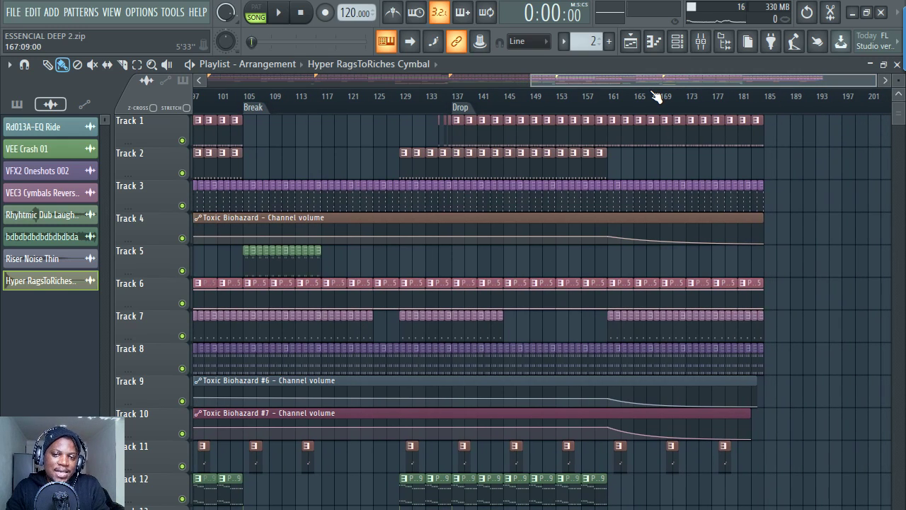
{"action": "left_click", "coordinate": [585, 110]}
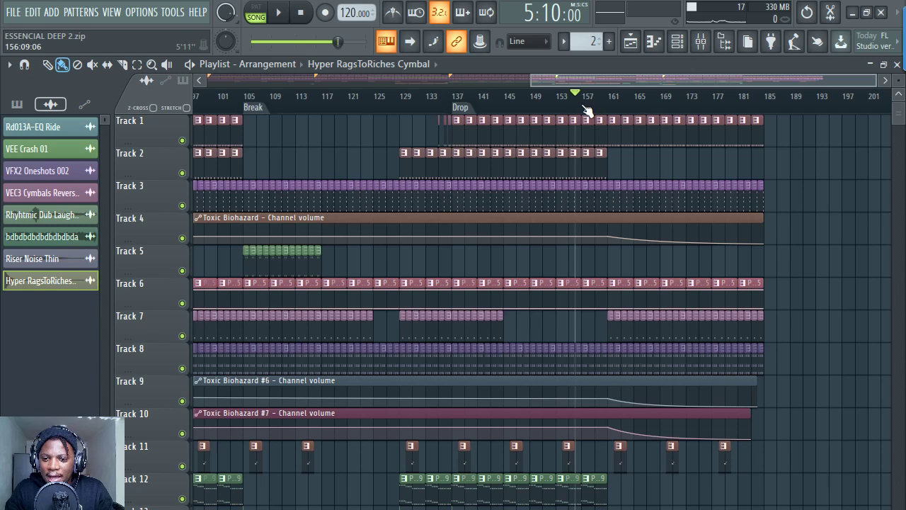
{"action": "key", "text": "space"}
{"action": "key", "text": "space"}
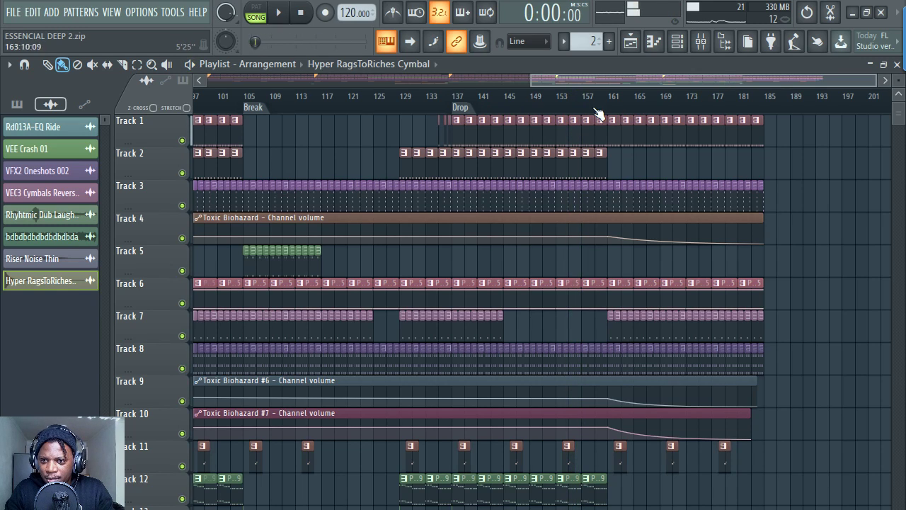
Add a timeline marker named "outro" at bar 161, where the Track 2 clips end.
{"action": "left_click", "coordinate": [610, 109]}
{"action": "right_click", "coordinate": [610, 109]}
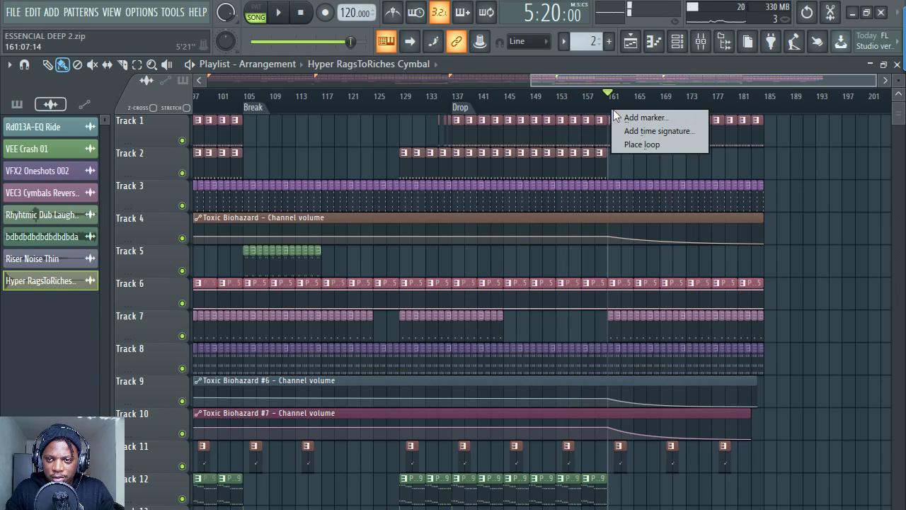
{"action": "left_click", "coordinate": [625, 116]}
{"action": "type", "text": "Outro"}
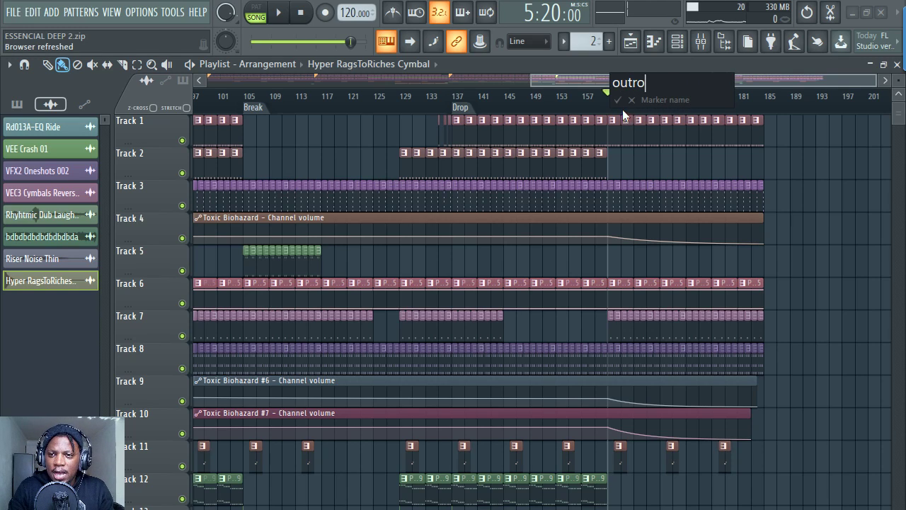
{"action": "left_click", "coordinate": [617, 100]}
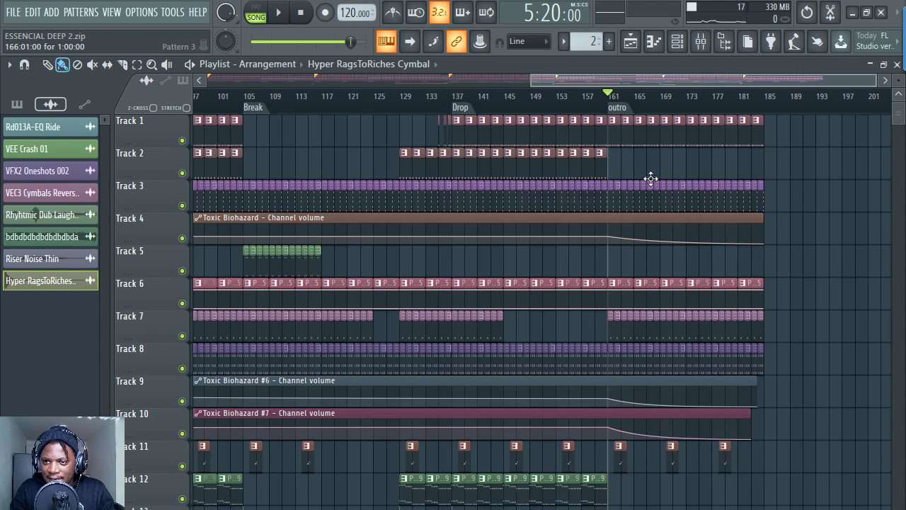
Play back the outro, skipping ahead through it to about bar 179, and stop playback with the whole arrangement in view.
{"action": "key", "text": "space"}
{"action": "left_click_drag", "start_coordinate": [672, 115], "coordinate": [730, 116]}
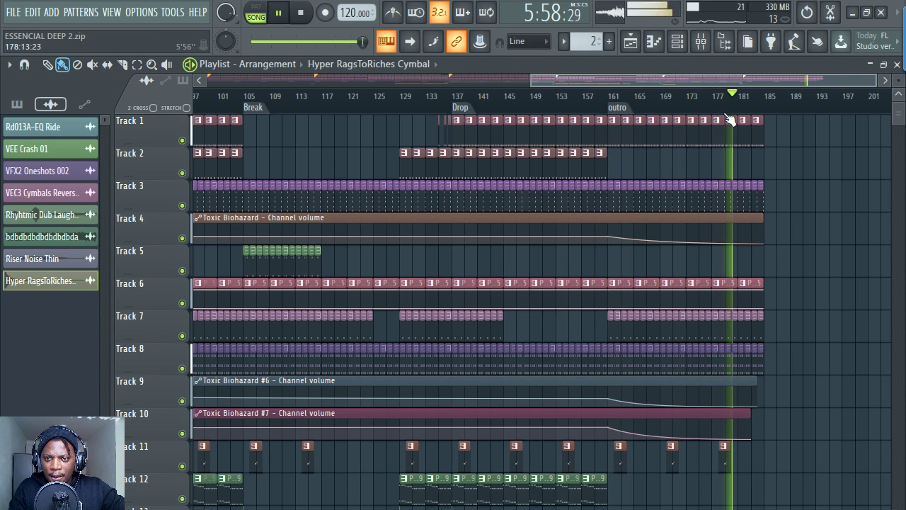
{"action": "scroll", "coordinate": [763, 110], "scroll_direction": "down", "scroll_amount": 3}
{"action": "scroll", "coordinate": [763, 110], "scroll_direction": "down", "scroll_amount": 4}
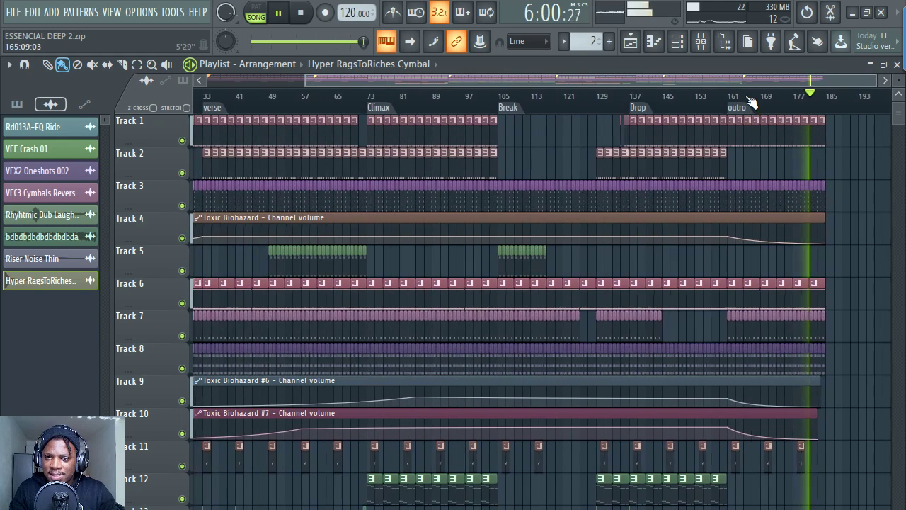
{"action": "scroll", "coordinate": [770, 107], "scroll_direction": "down", "scroll_amount": 1}
{"action": "key", "text": "space"}
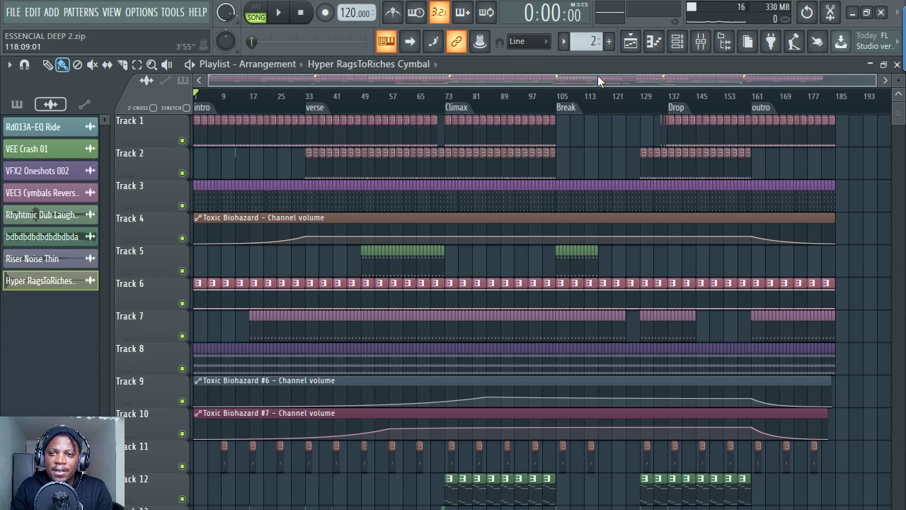
{"action": "left_click_drag", "start_coordinate": [597, 75], "coordinate": [603, 76]}
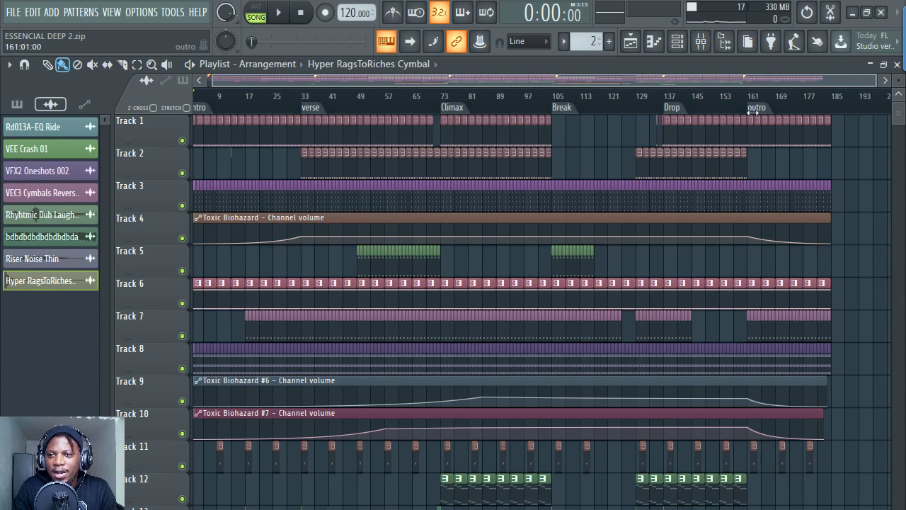
{"action": "left_click_drag", "start_coordinate": [678, 78], "coordinate": [691, 79]}
{"action": "scroll", "coordinate": [684, 106], "scroll_direction": "left", "scroll_amount": 2}
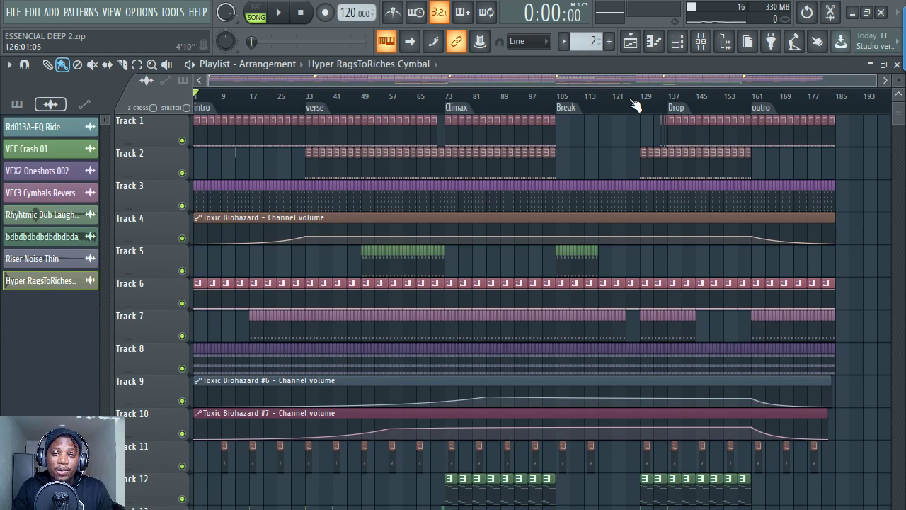